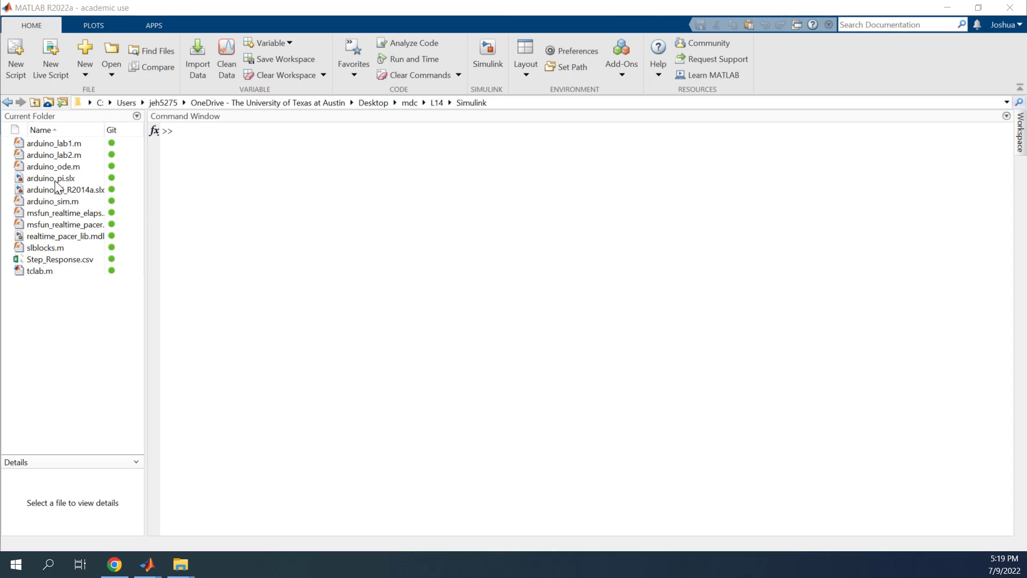
Open the arduino_pi.slx model from the current folder and reposition its window so the whole diagram area fits on screen.
left_click(53, 179)
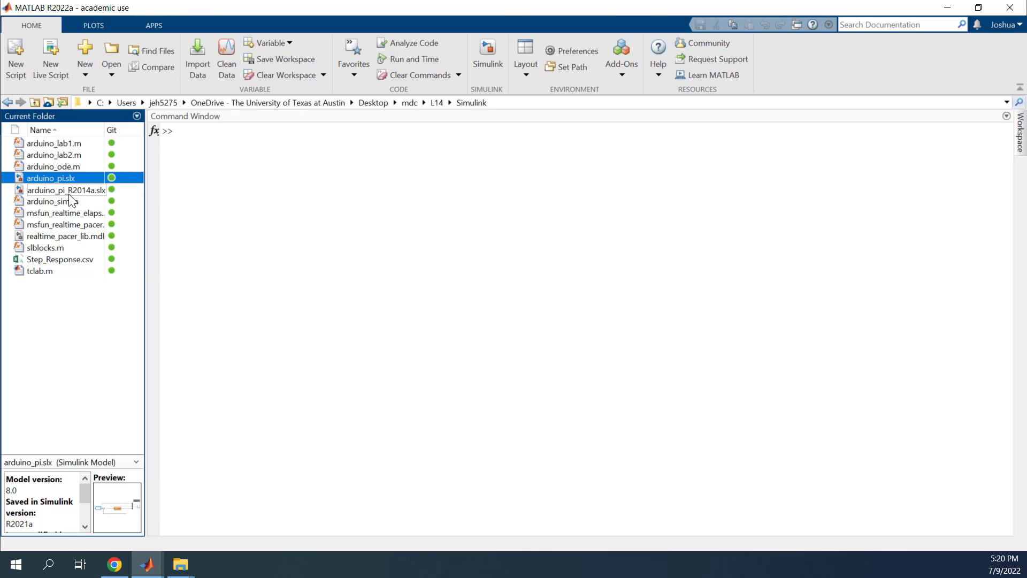
double_click(89, 180)
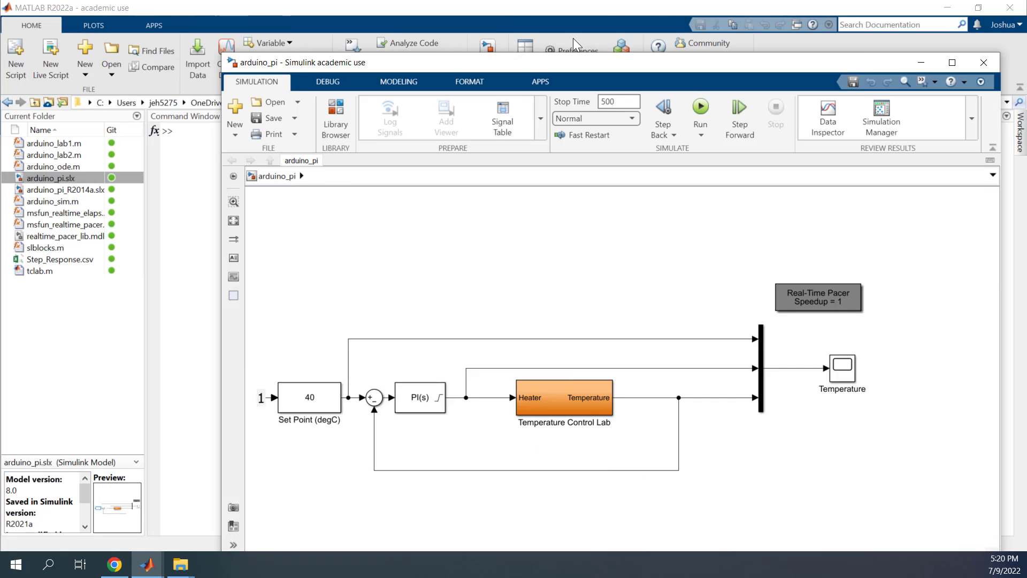
left_click_drag(573, 38, 500, 37)
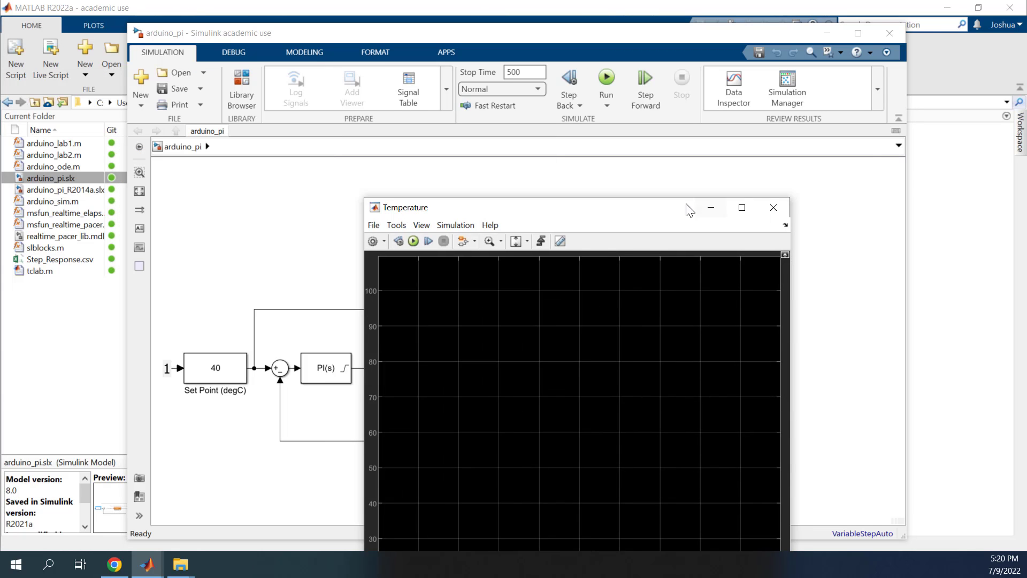
Shrink the Temperature scope window and arrange it and the arduino_pi model window so the full diagram is uncovered.
left_click_drag(688, 211, 872, 79)
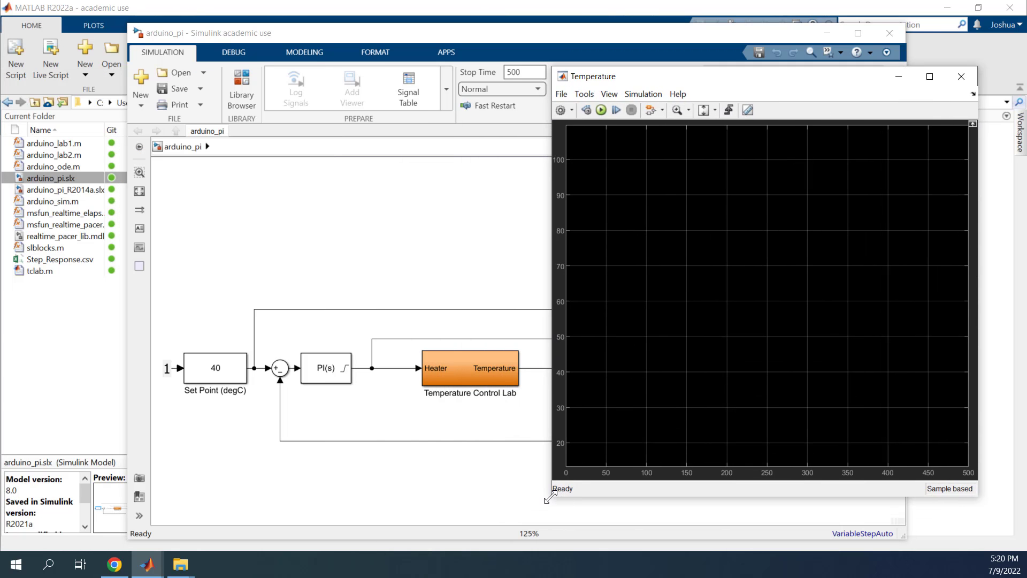
left_click_drag(553, 496, 590, 433)
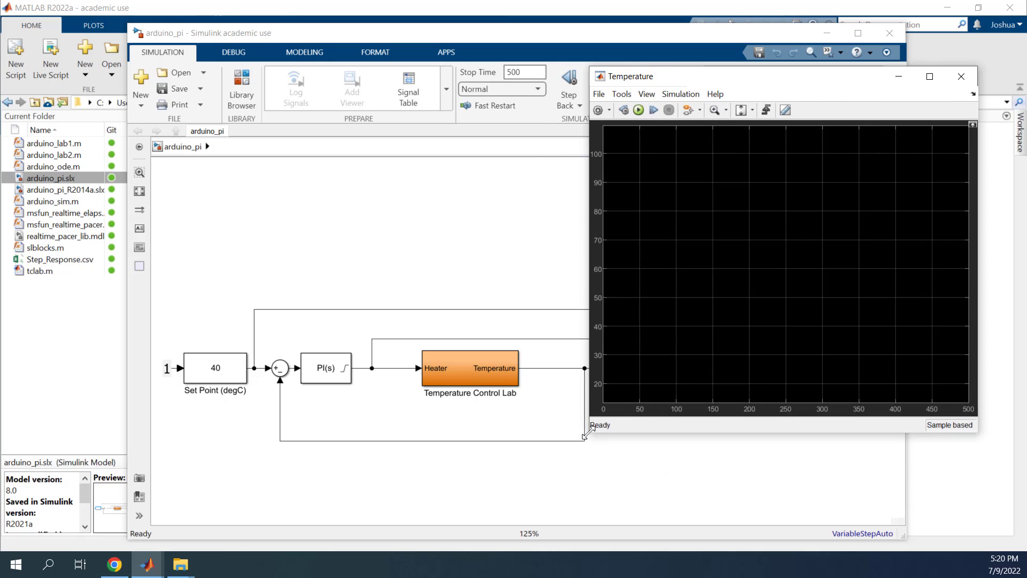
left_click_drag(386, 37, 288, 33)
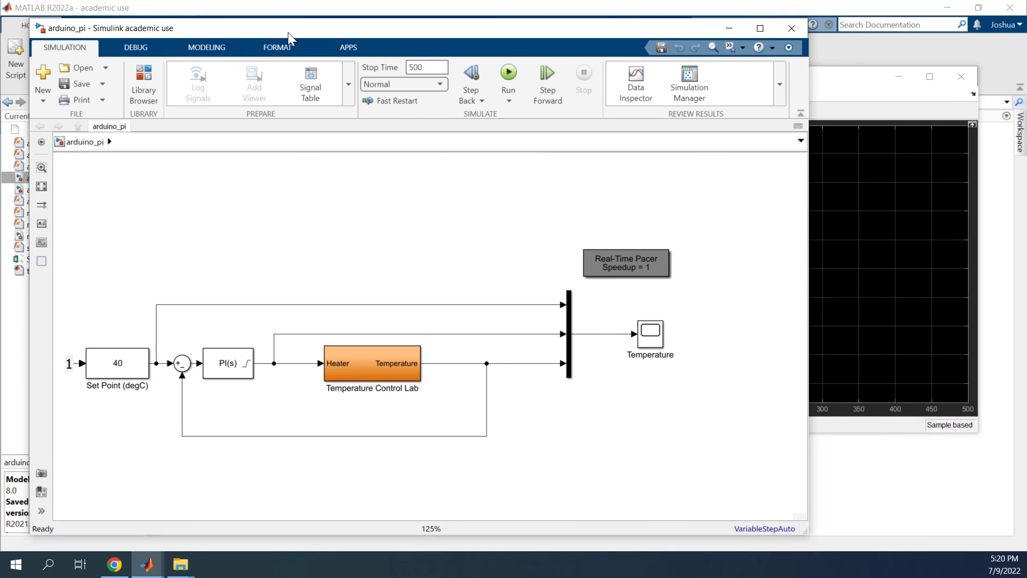
Open the Set Point (degC) block's parameters and move the dialog clear of the block diagram.
left_click(120, 369)
double_click(120, 368)
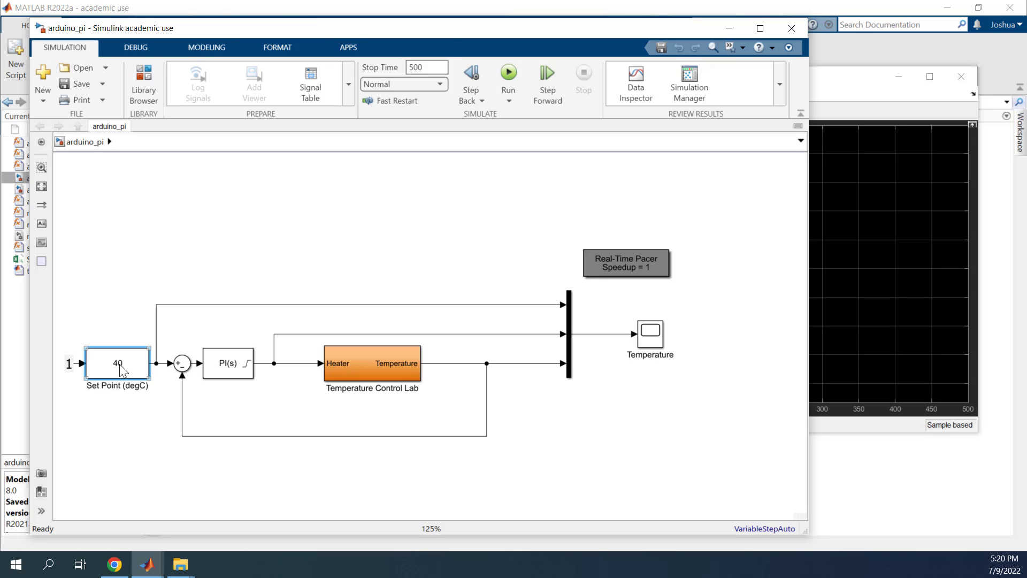
left_click_drag(238, 289, 114, 75)
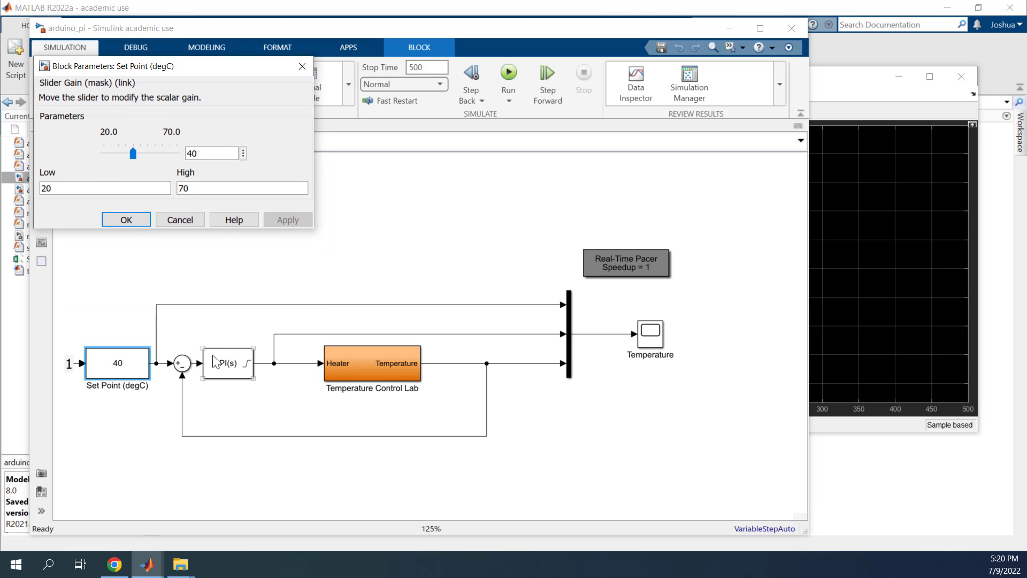
Open the PI(s) controller block's parameters and move the dialog closer to the diagram.
left_click(221, 374)
double_click(231, 366)
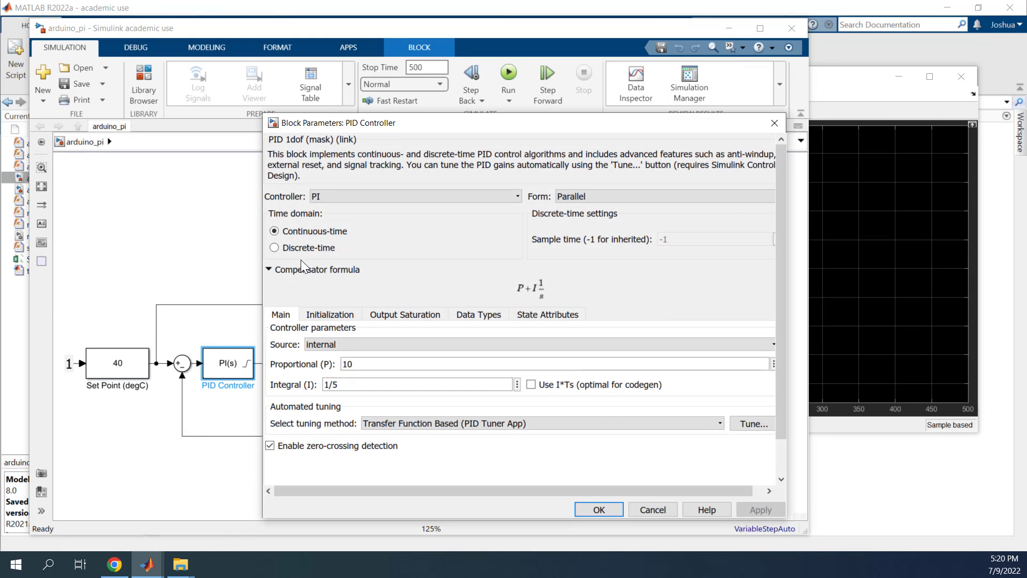
left_click_drag(390, 127, 314, 168)
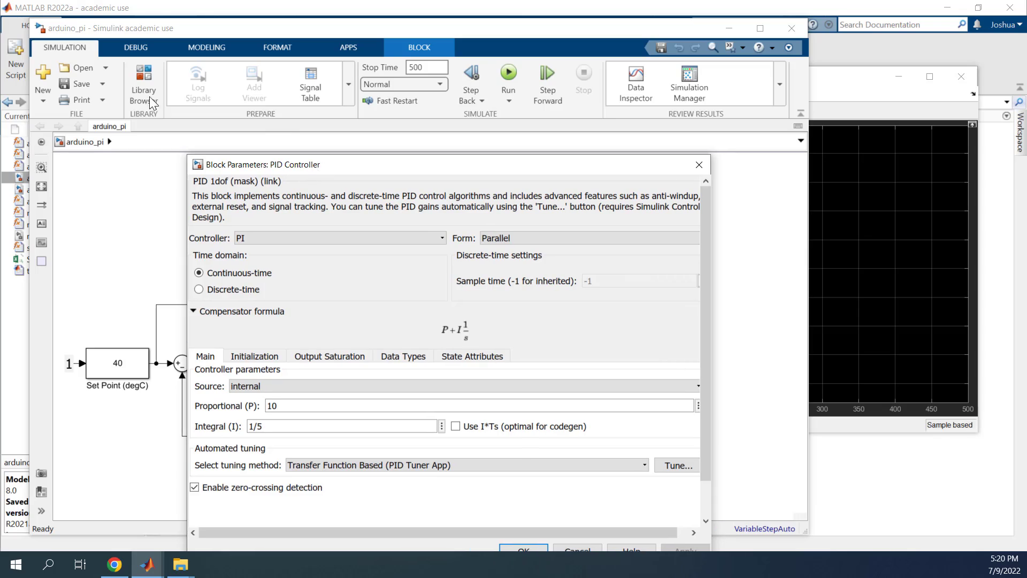
Bring the Set Point parameters dialog back to the front and shift the PID Controller dialog away from it.
left_click(80, 565)
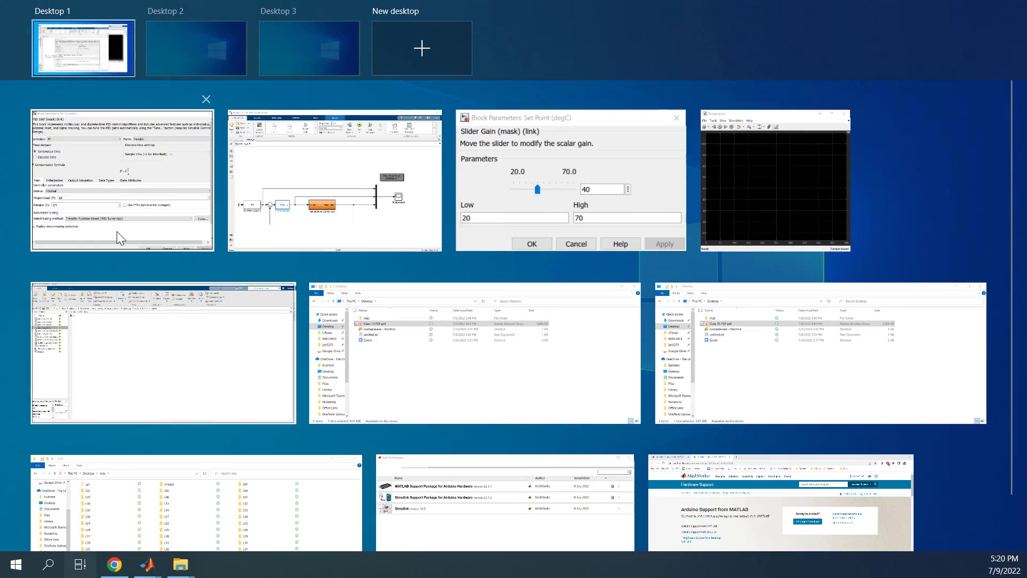
left_click(133, 216)
key("super+Tab")
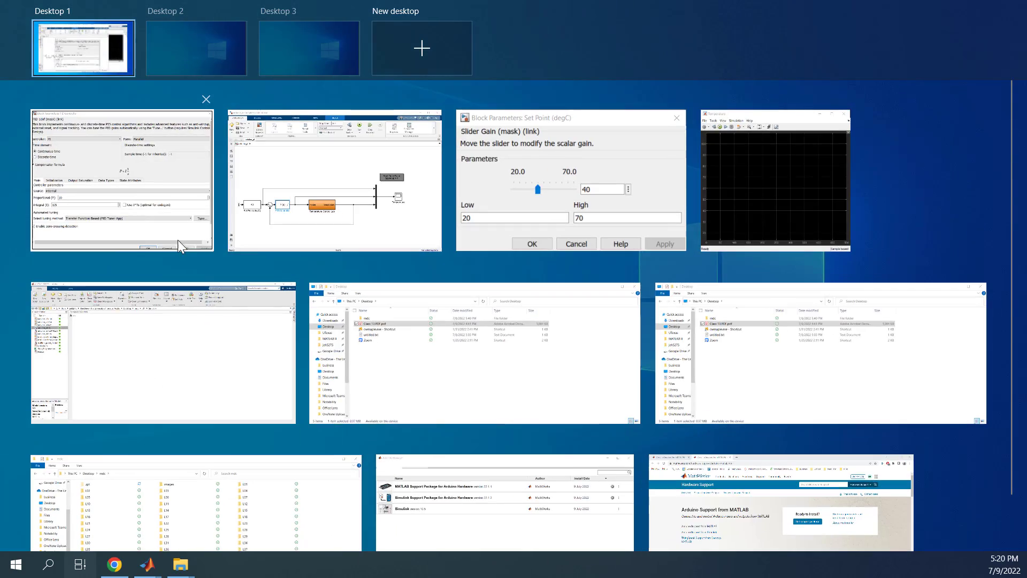
left_click(570, 201)
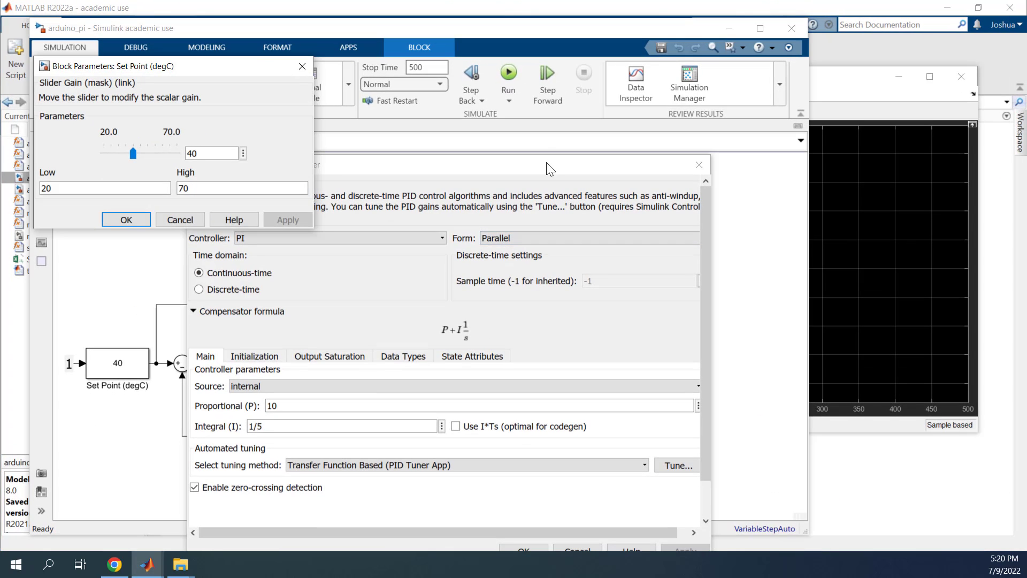
left_click_drag(547, 168, 643, 164)
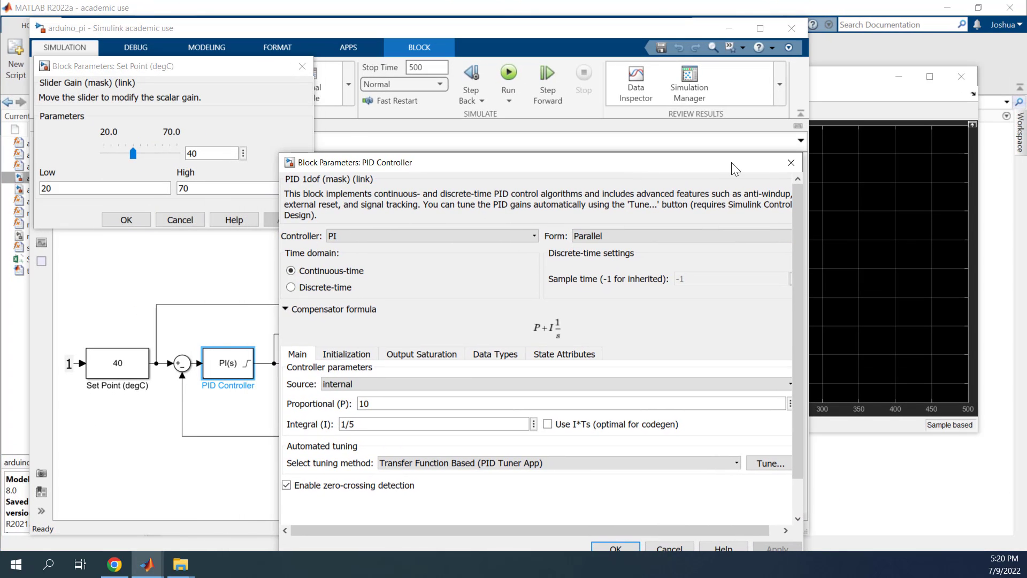
Shrink and reposition the Temperature scope beside the PID Controller dialog, and select the controller's Integral (I) value.
left_click(854, 93)
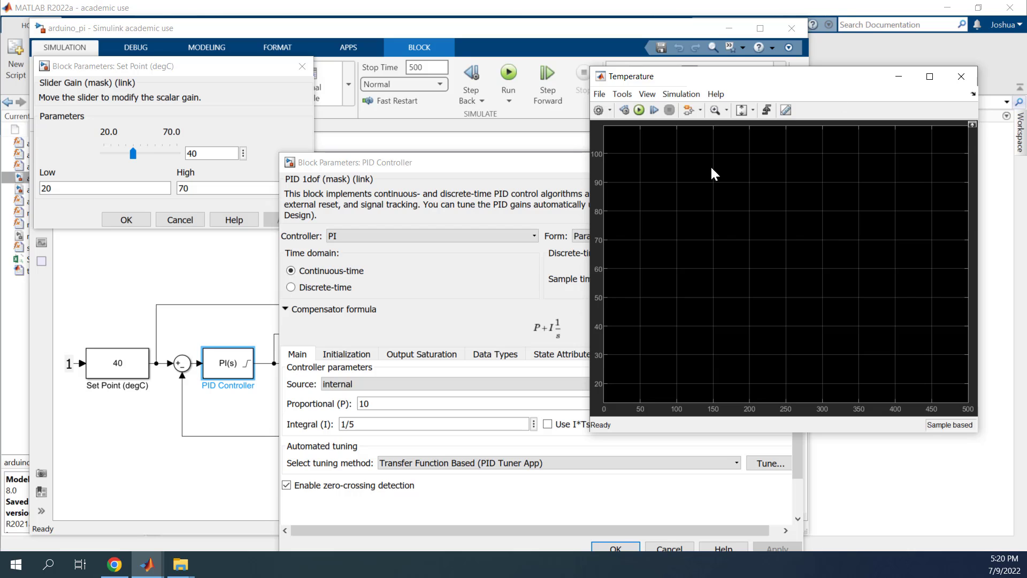
left_click_drag(736, 83, 774, 24)
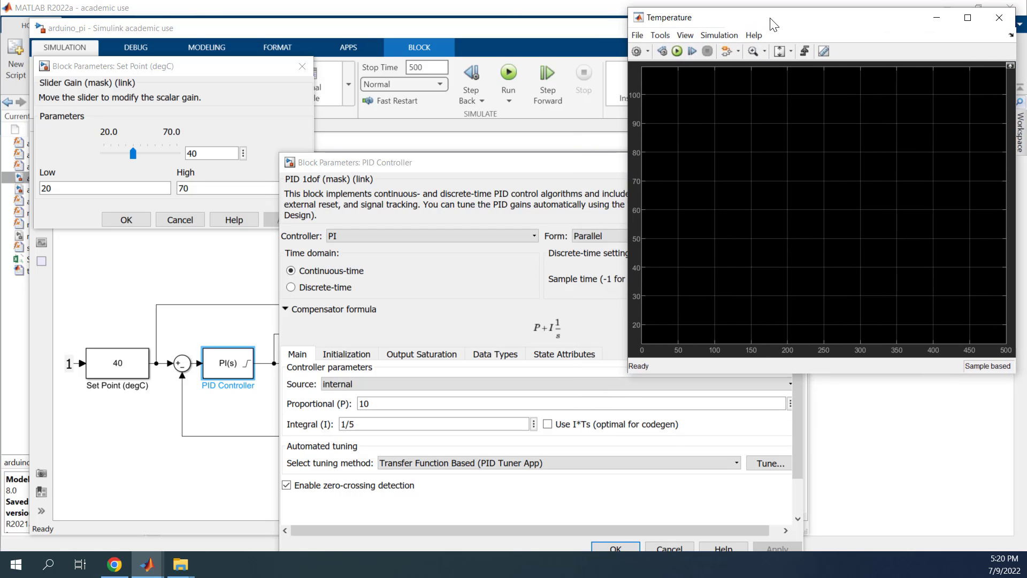
left_click_drag(634, 378, 674, 303)
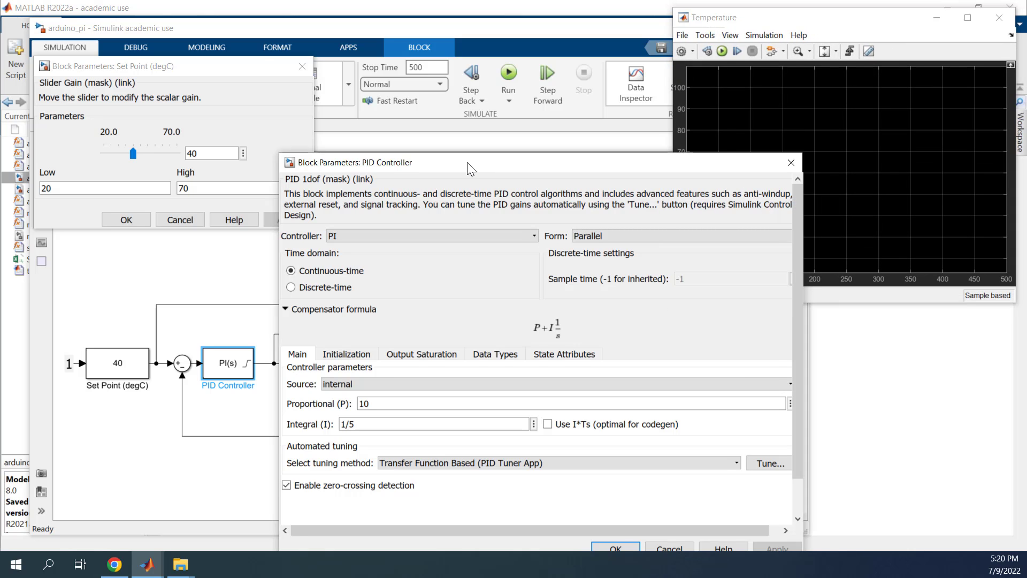
left_click_drag(467, 162, 392, 174)
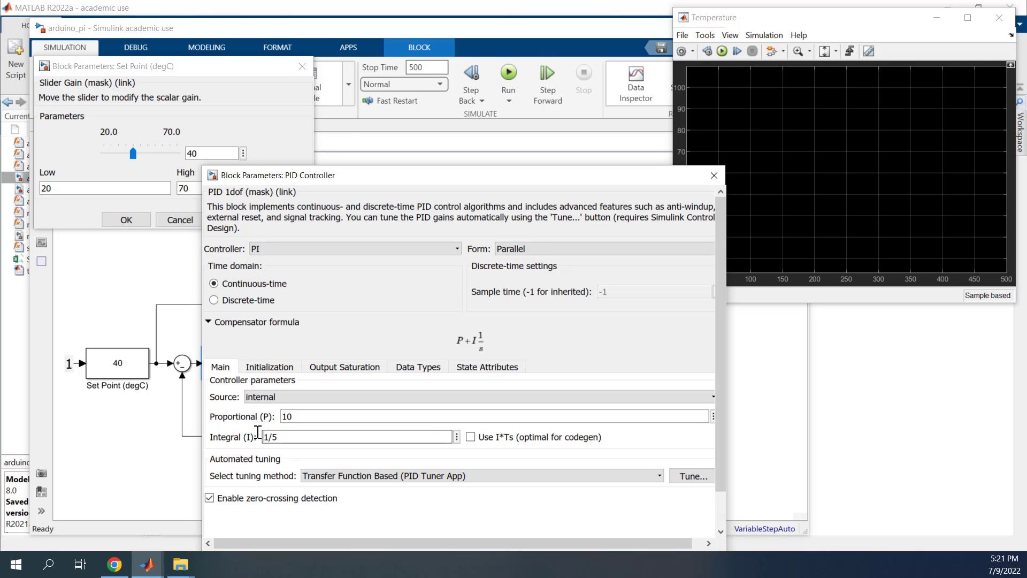
left_click_drag(261, 434, 287, 436)
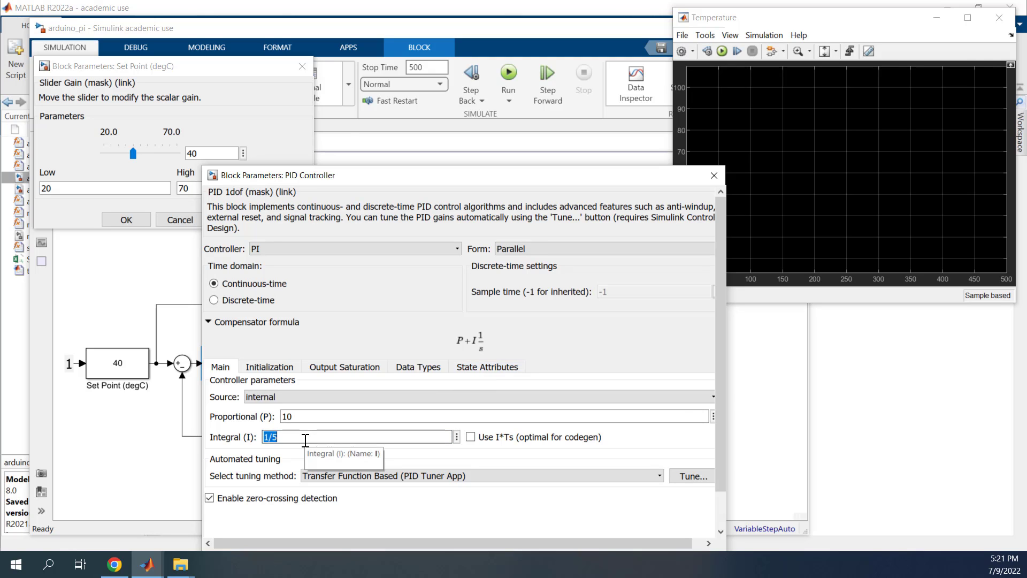
Open L14_TCLab_PITuning.mlx from the L14 folder and examine its IMC and ITAE tuning outputs for Kc and tauI.
left_click(884, 397)
left_click(368, 5)
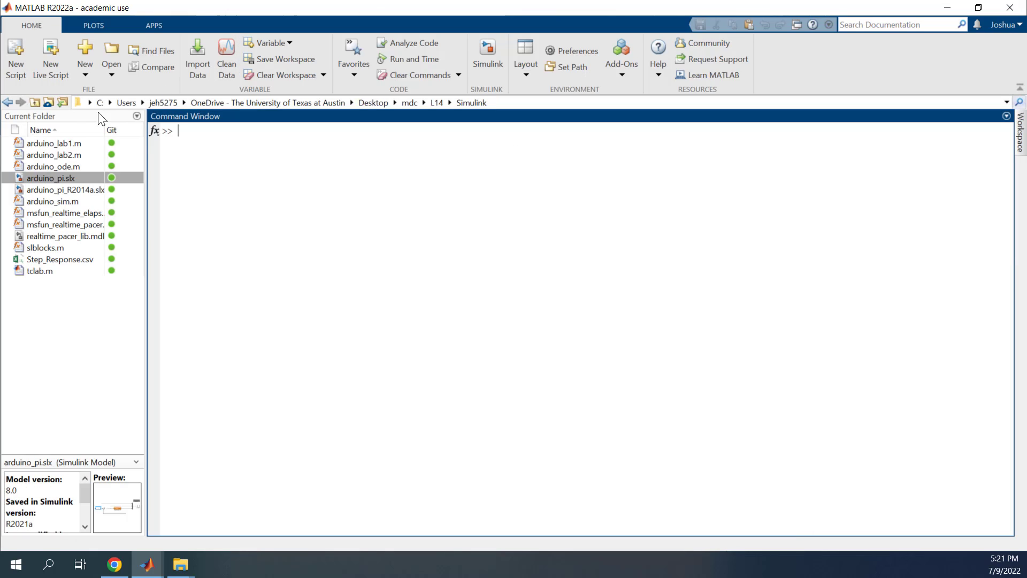
left_click(438, 103)
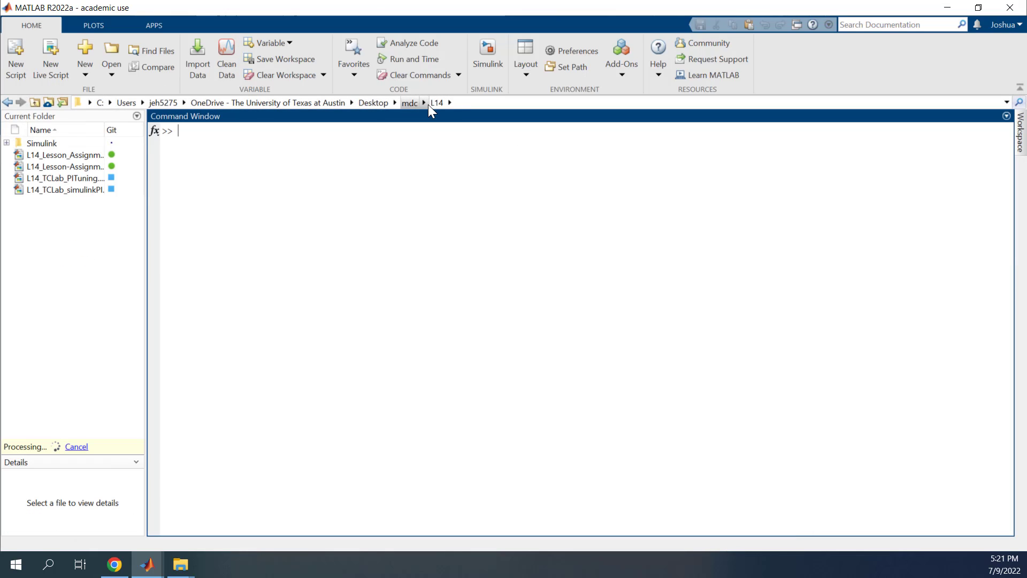
double_click(66, 180)
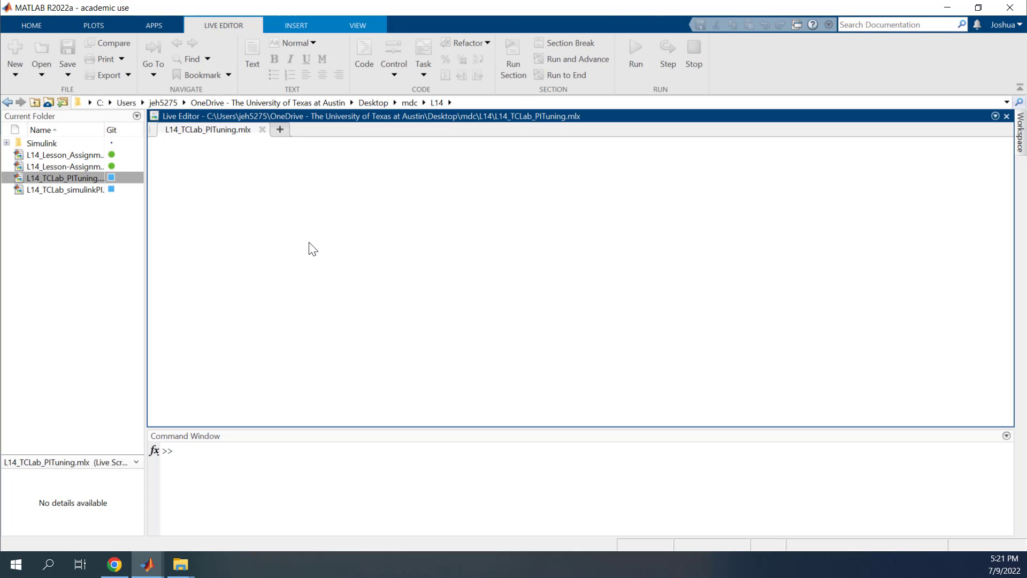
scroll(484, 293, "down", 10)
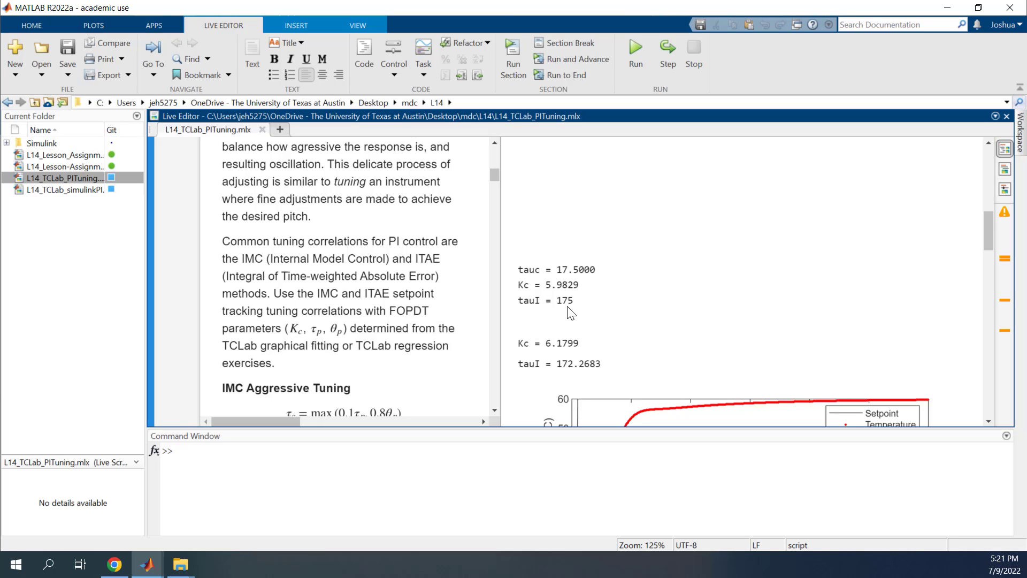
scroll(568, 319, "down", 2)
scroll(567, 299, "up", 1)
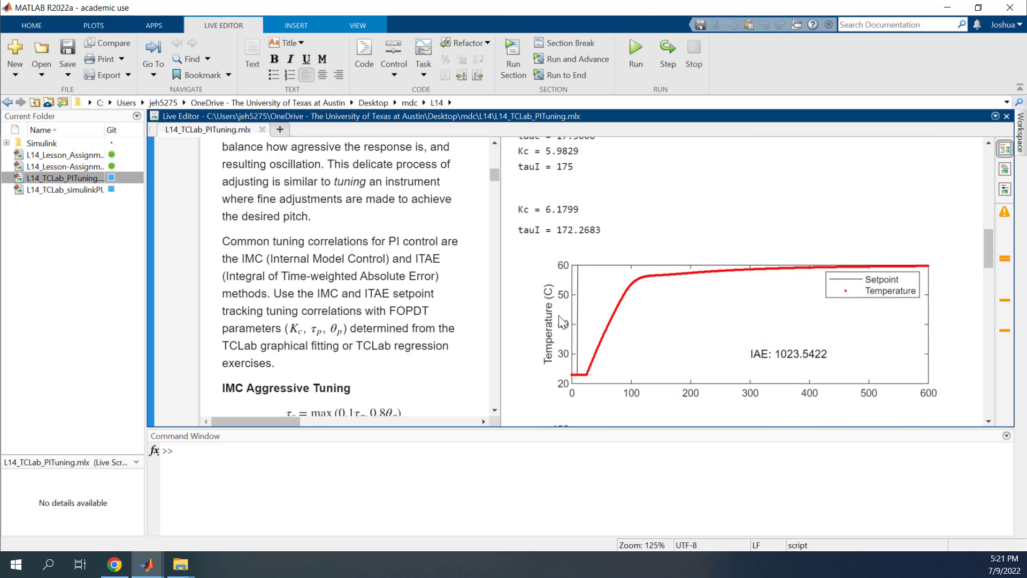
Calculate 5.9829 / 175 in the command window to get the integral gain from Kc and tauI.
left_click(254, 455)
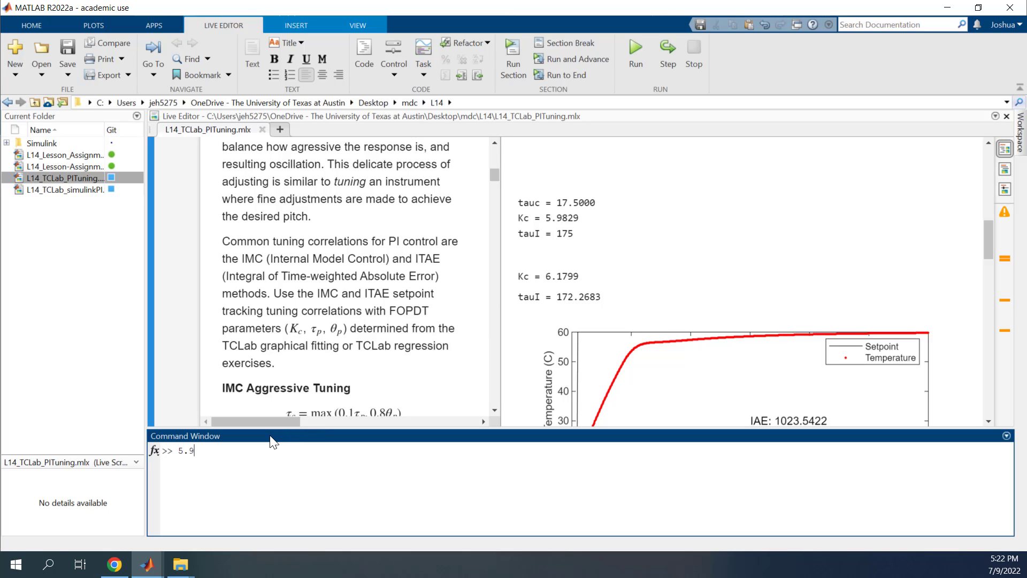
type("829 / 175")
key("Return")
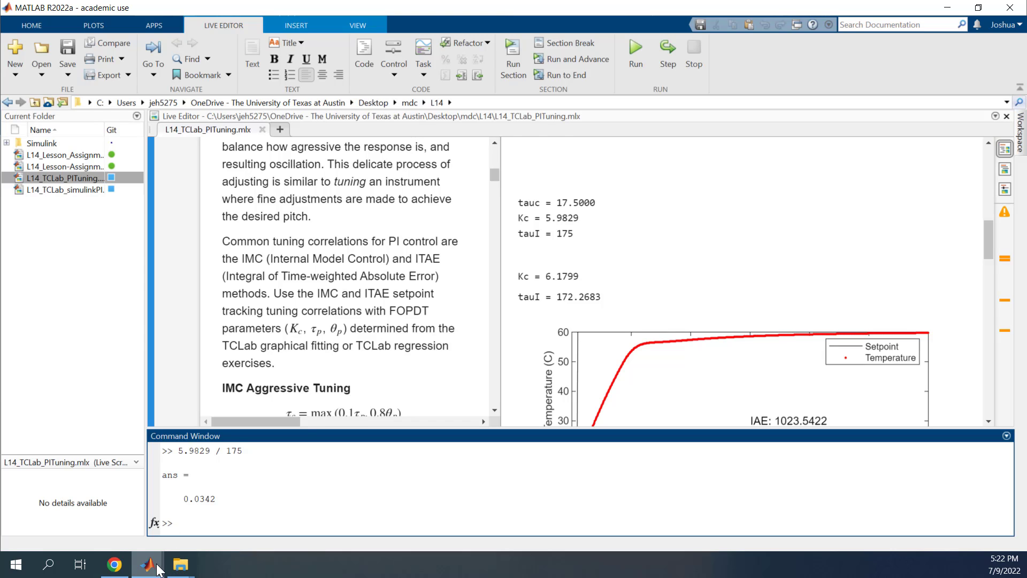
Minimize the main MATLAB window and select the Proportional (P) value in the PID Controller dialog.
left_click(944, 7)
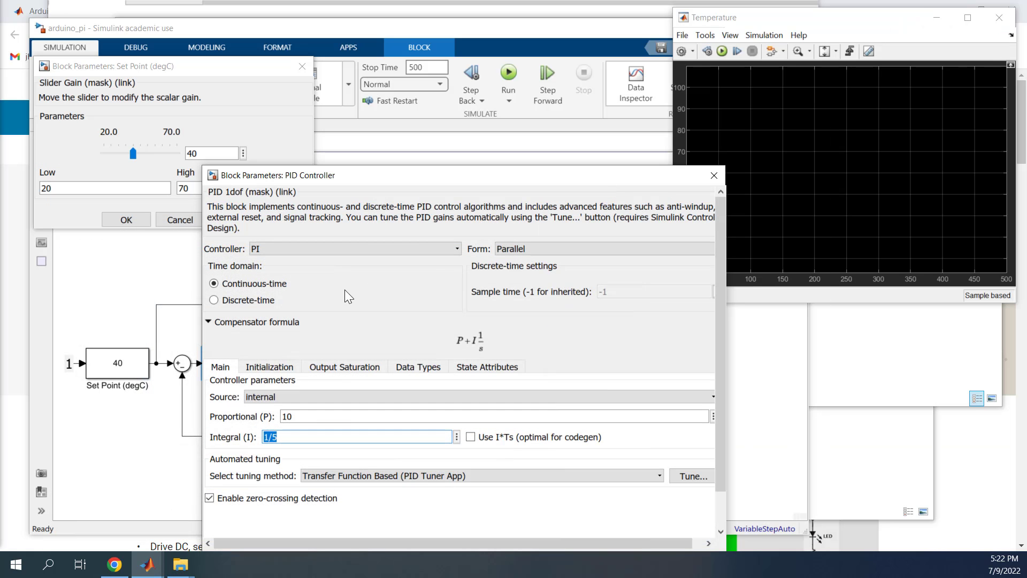
double_click(298, 420)
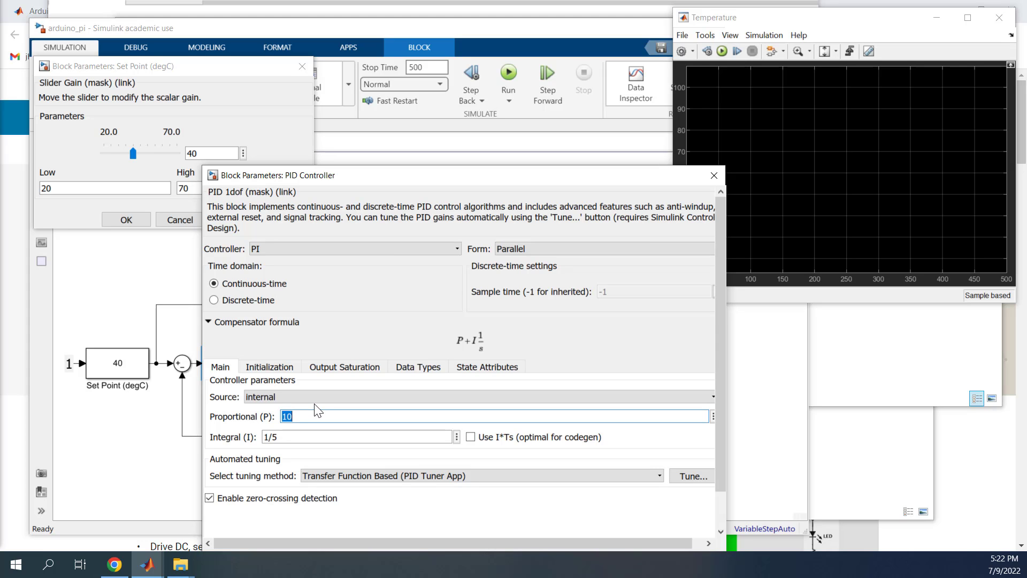
key("super+Tab")
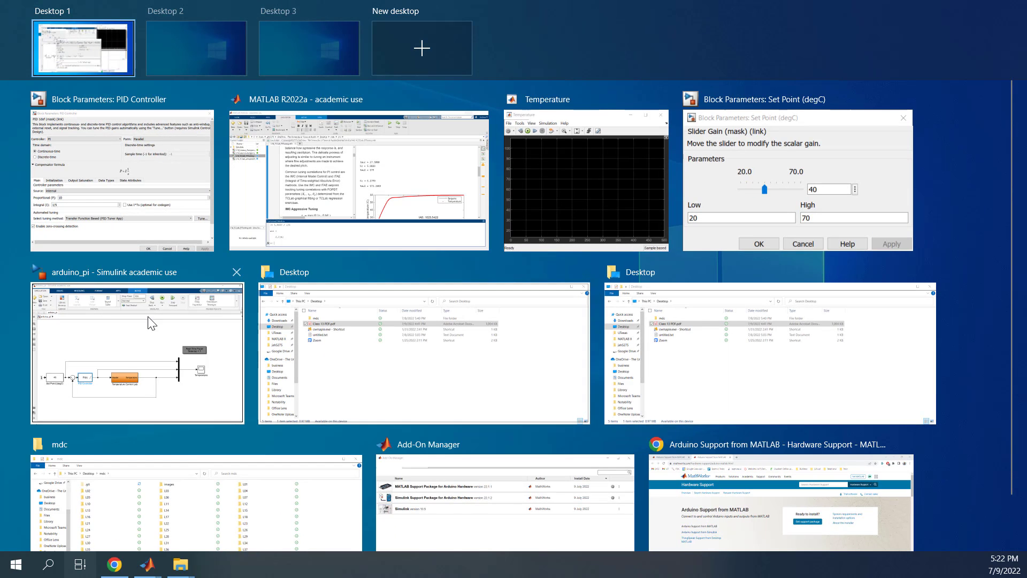
key("Escape")
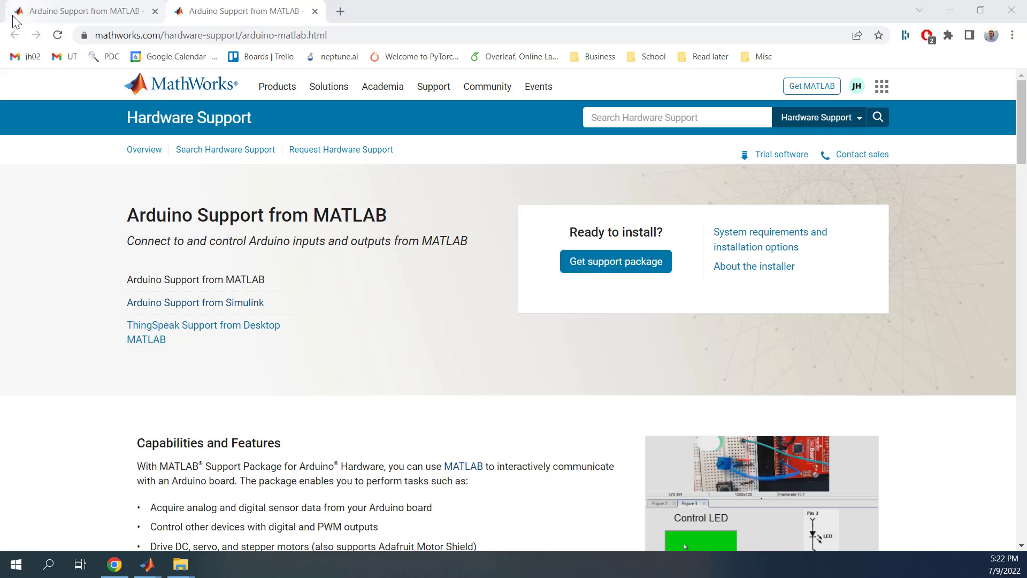
Minimize the web browser window and bring the PID Controller block parameters dialog to the front.
left_click(19, 13)
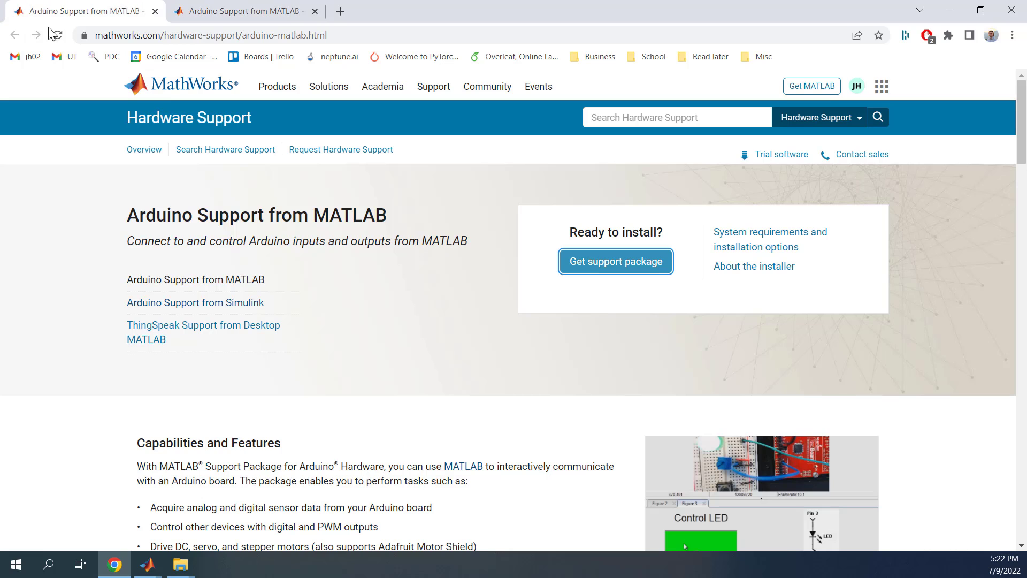
left_click(950, 10)
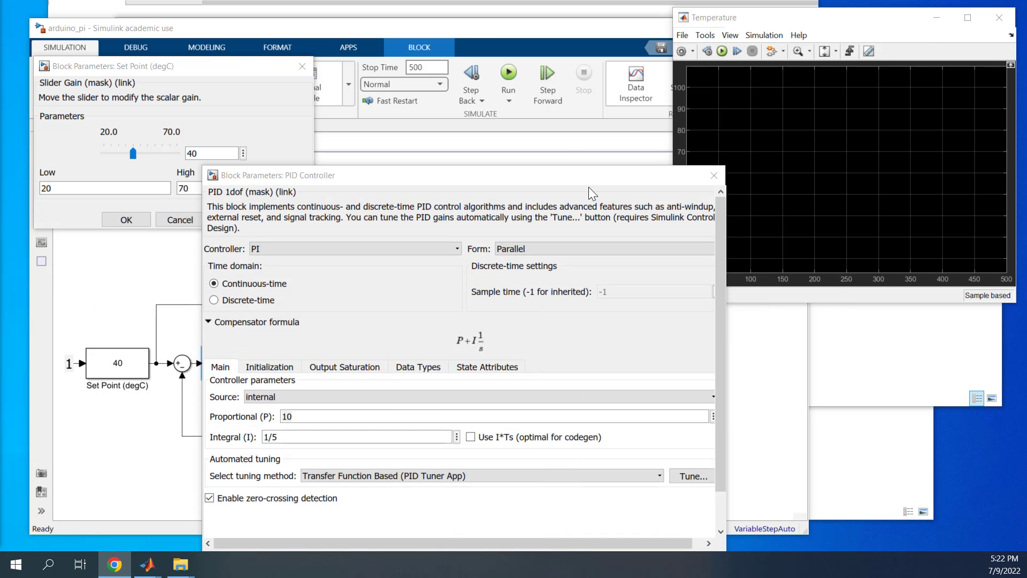
left_click(488, 28)
left_click(519, 5)
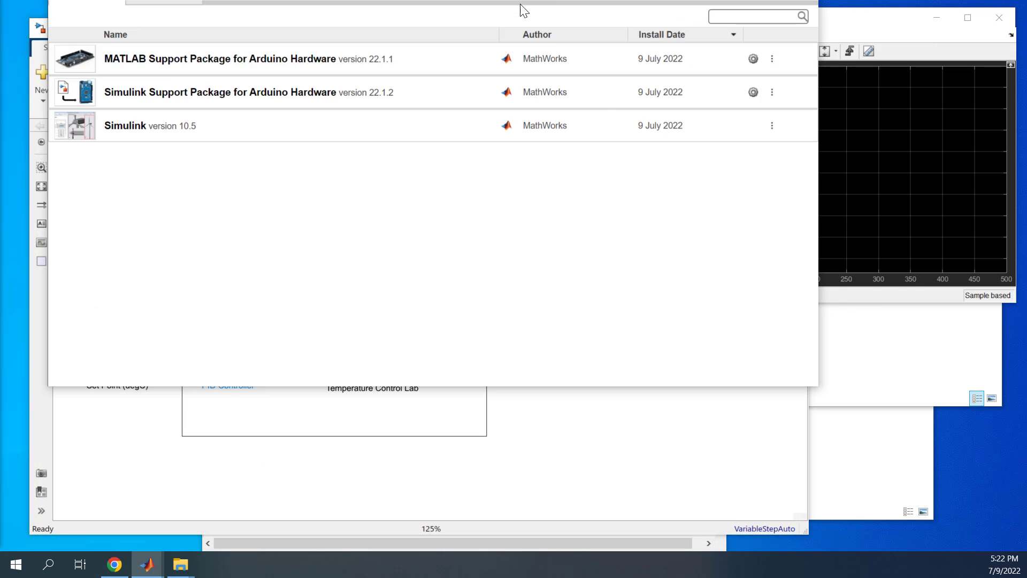
left_click(903, 480)
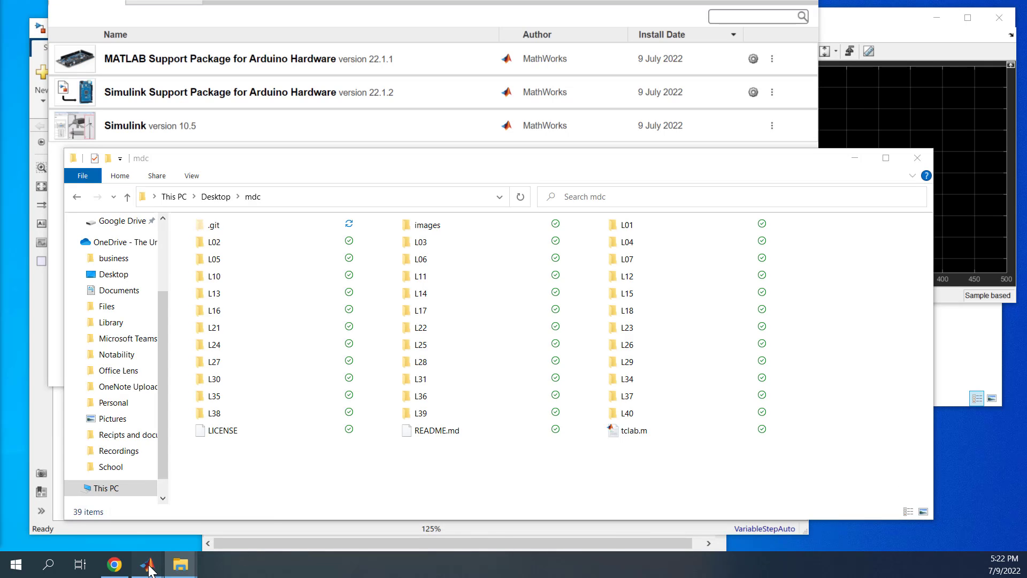
mouse_move(149, 567)
mouse_move(90, 512)
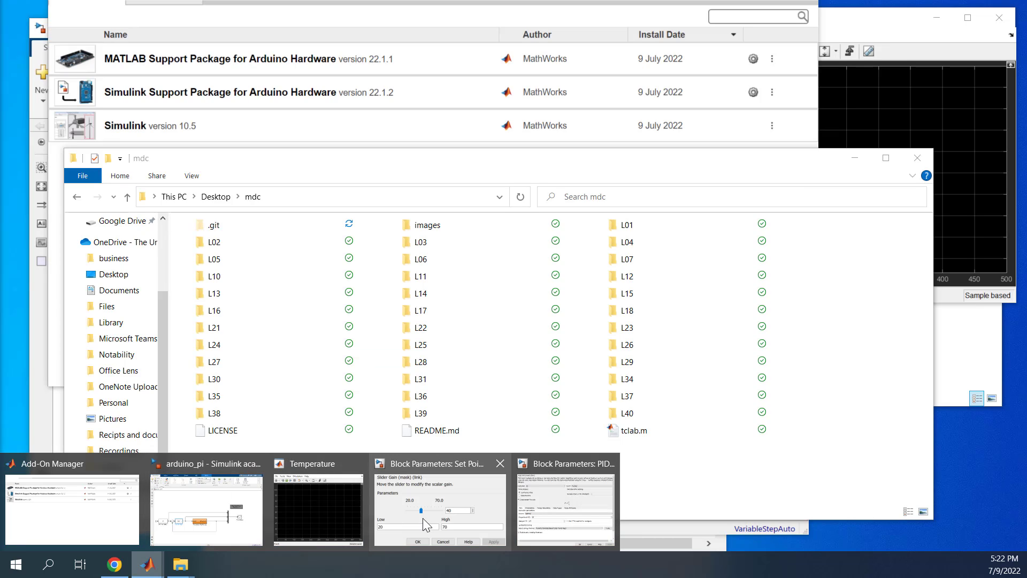
left_click(560, 513)
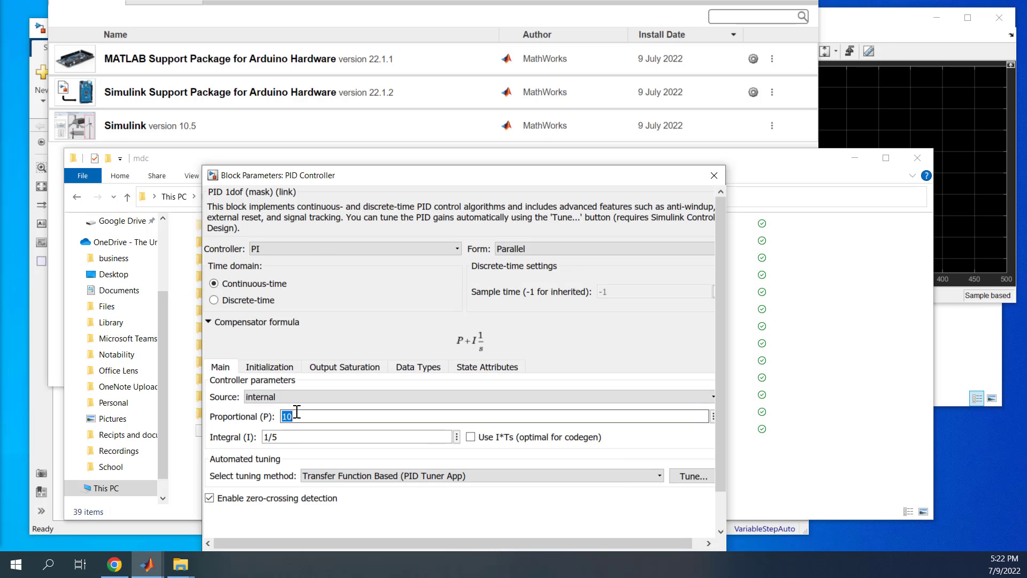
Set the PID Controller's Proportional (P) gain to 5.98 and its Integral (I) gain to 0.03.
type("5.98")
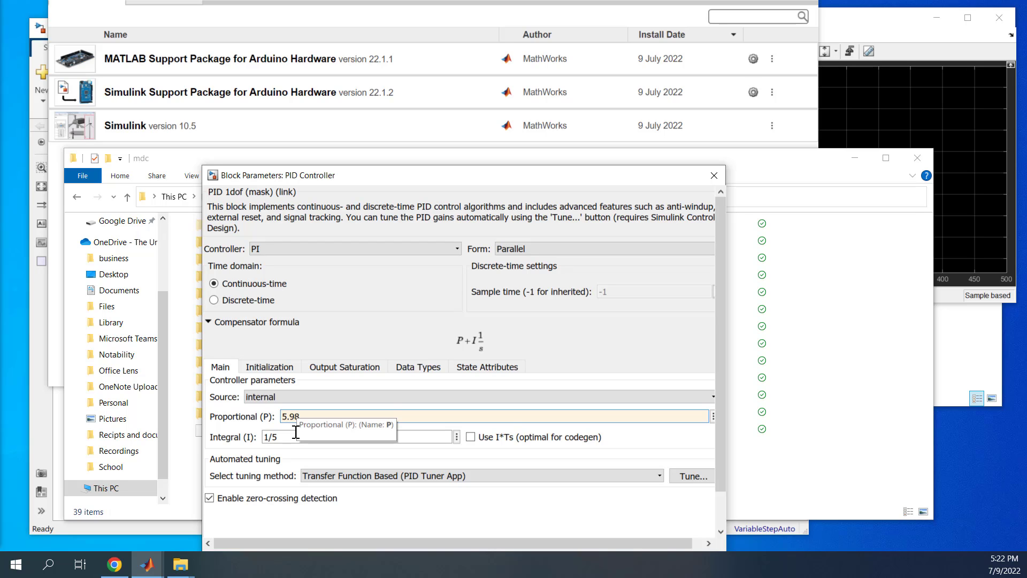
key("Tab")
left_click(274, 436)
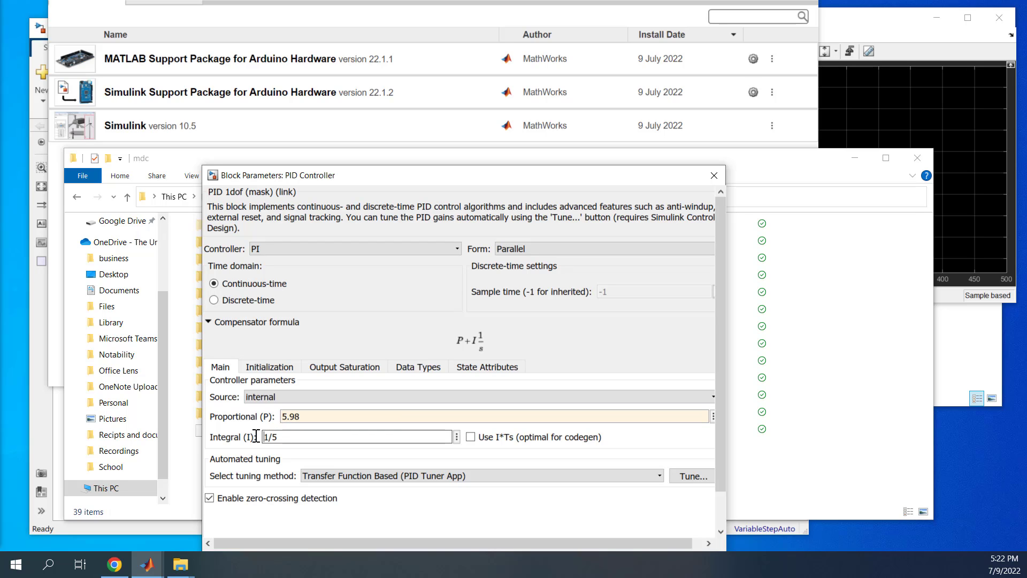
left_click_drag(275, 437, 254, 435)
type("0.03")
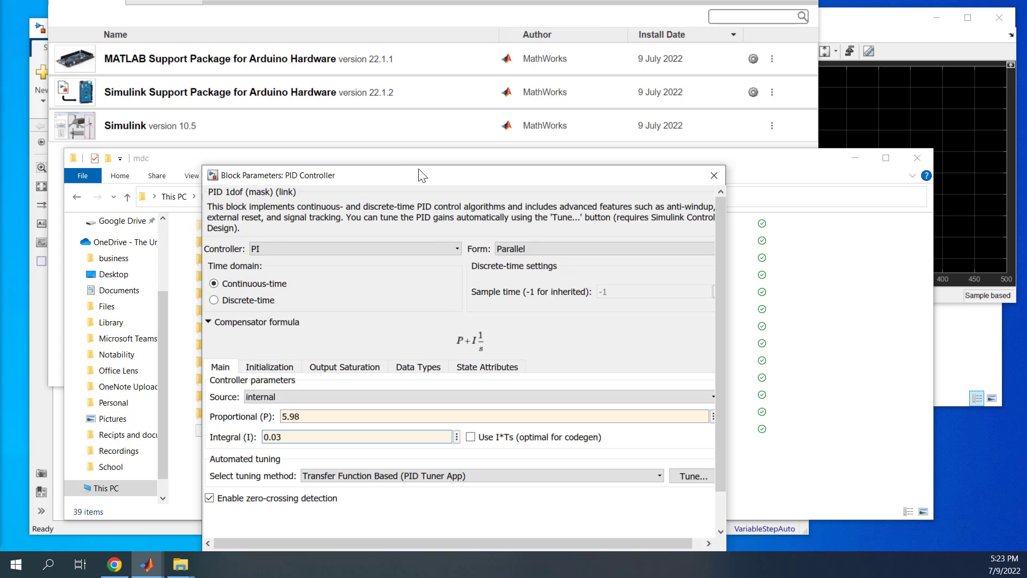
Reposition and widen the PID Controller dialog, and try to launch automated tuning with the Transfer Function Based method.
left_click_drag(420, 174, 396, 113)
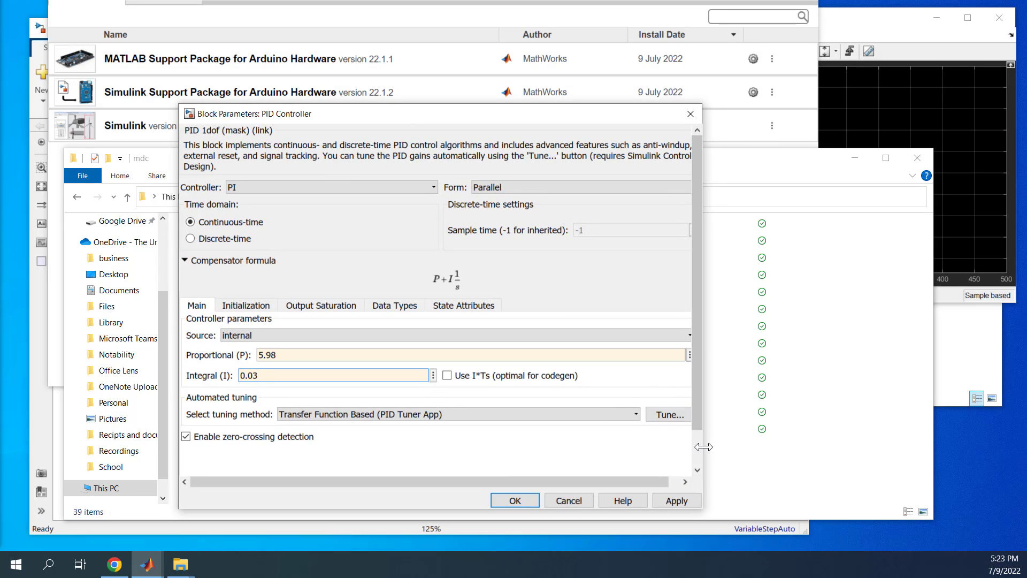
left_click_drag(703, 446, 735, 446)
left_click(690, 415)
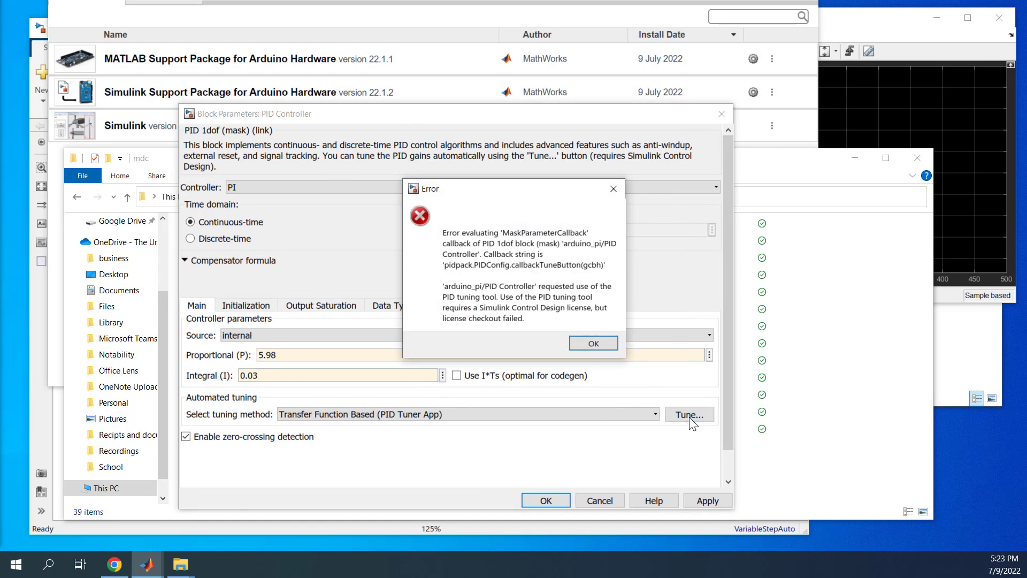
left_click(579, 343)
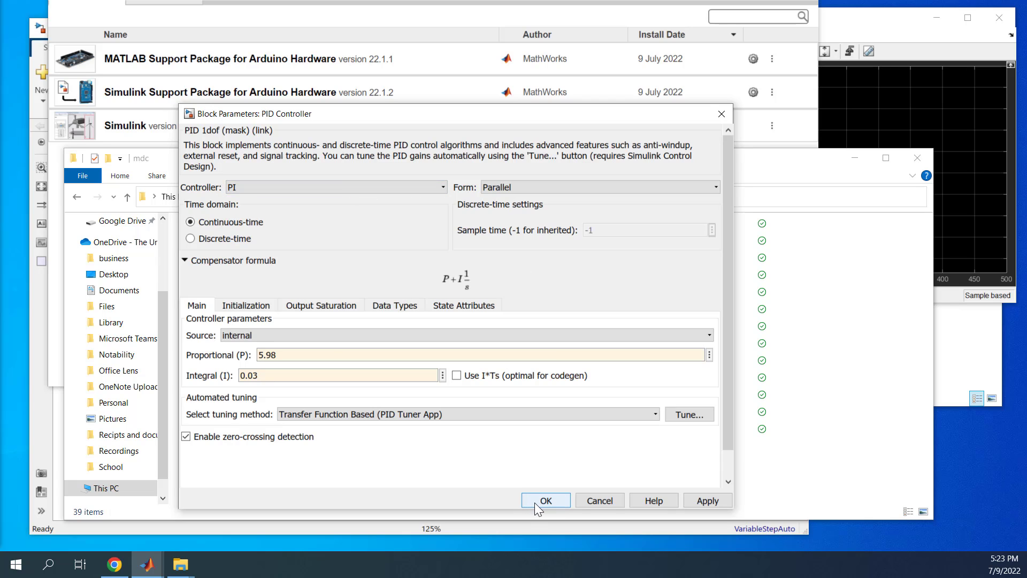
Apply the controller gains, close the PID Controller dialog, and bring the arduino_pi model window to the front.
left_click(706, 503)
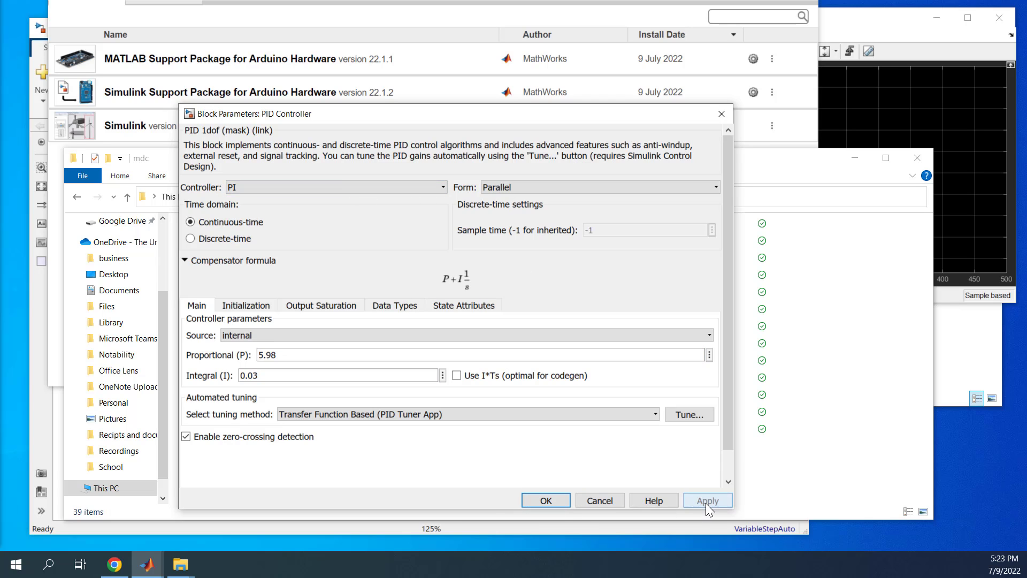
left_click(553, 499)
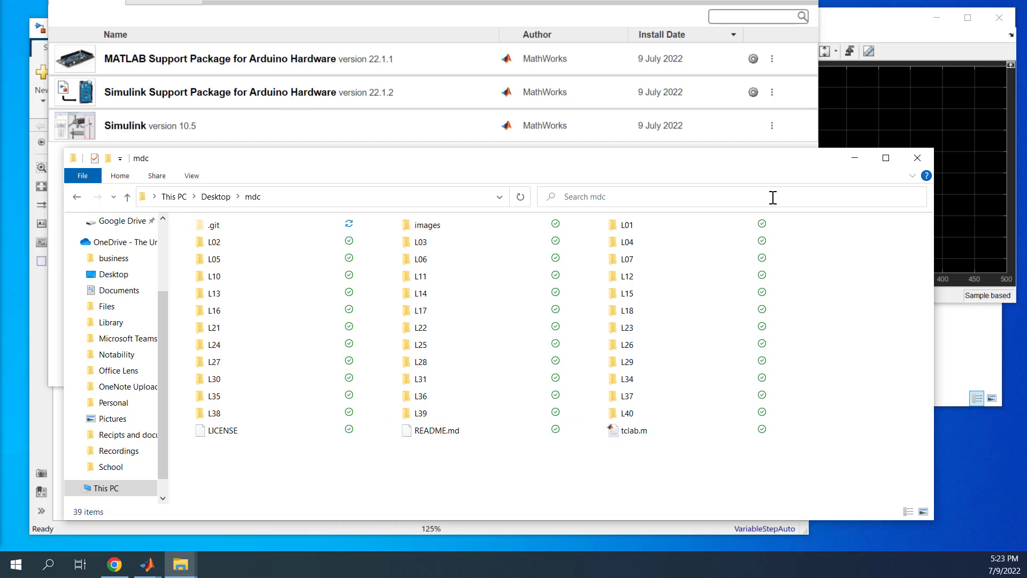
left_click(854, 160)
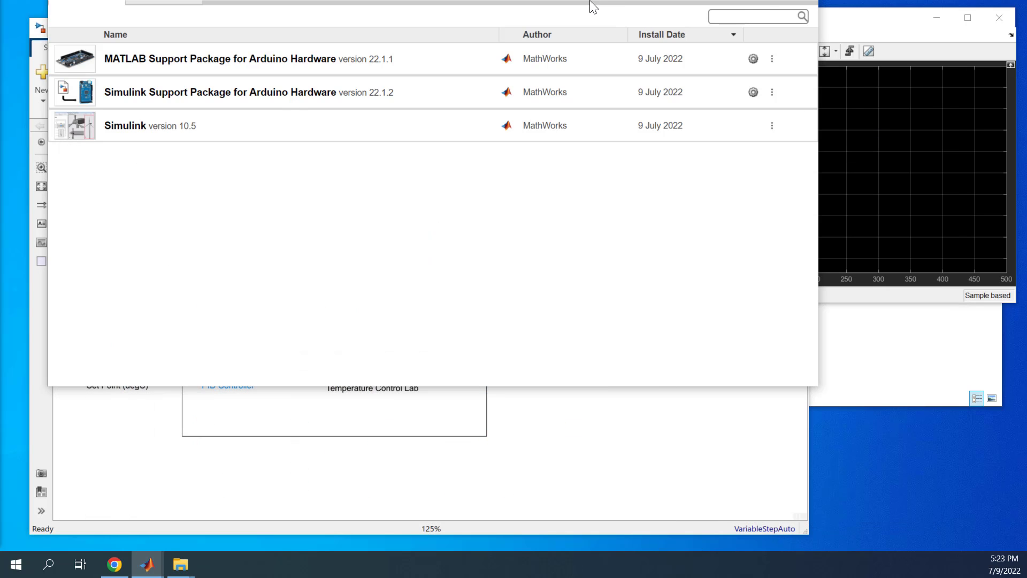
left_click(353, 454)
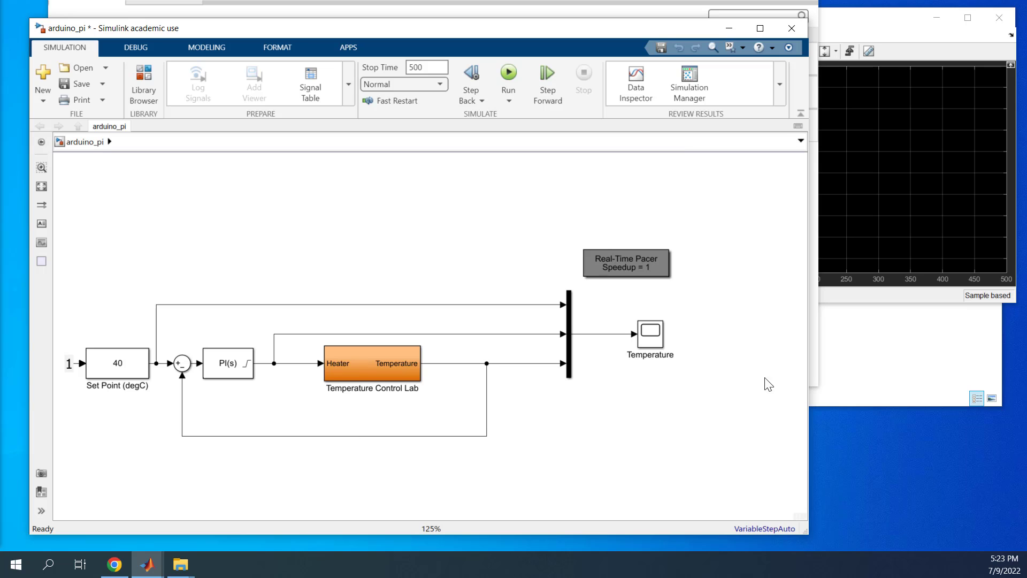
Bring the Set Point (degC) dialog to the front and try to run the arduino_pi simulation.
left_click(147, 564)
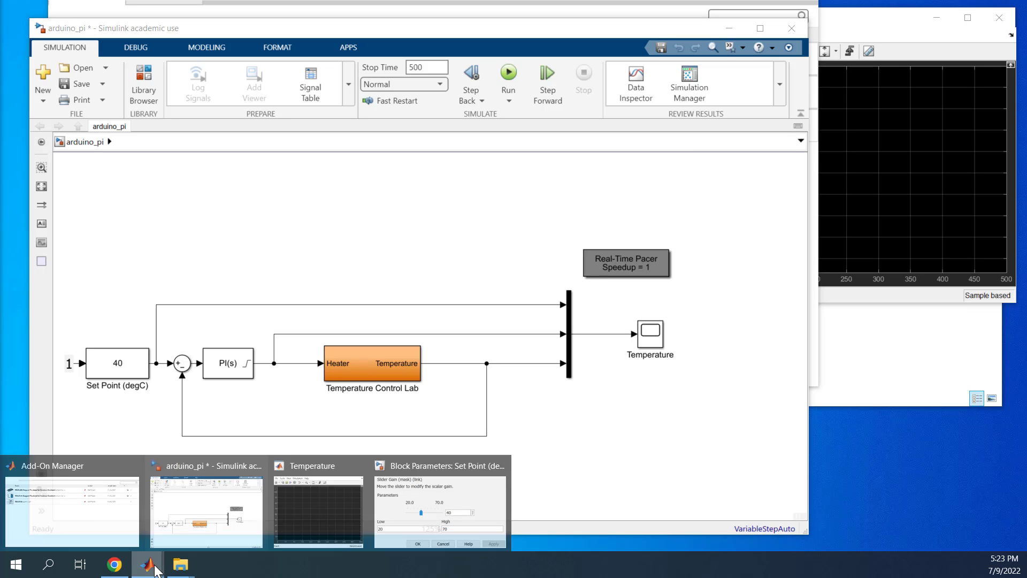
left_click(405, 505)
left_click(126, 220)
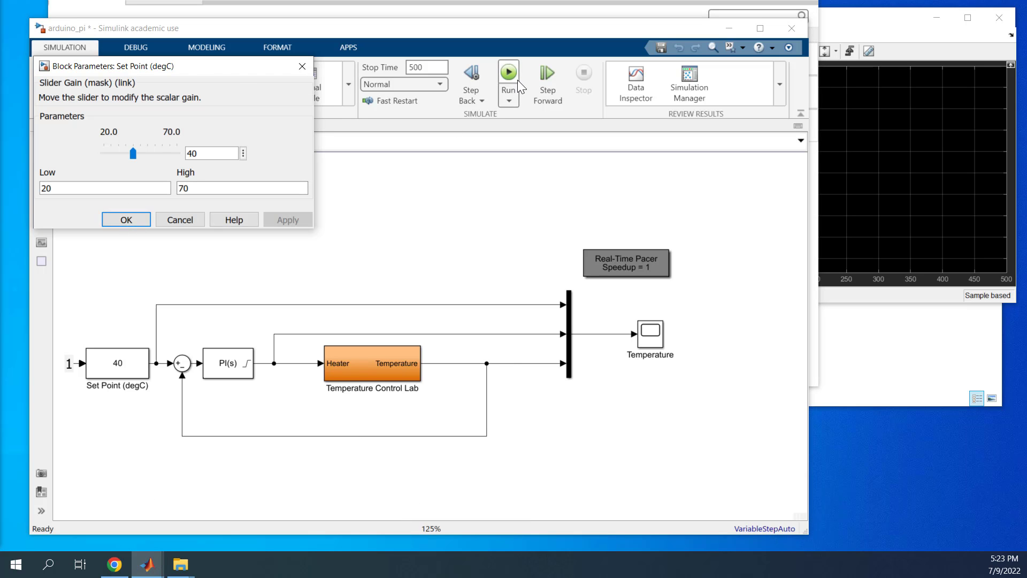
left_click(509, 74)
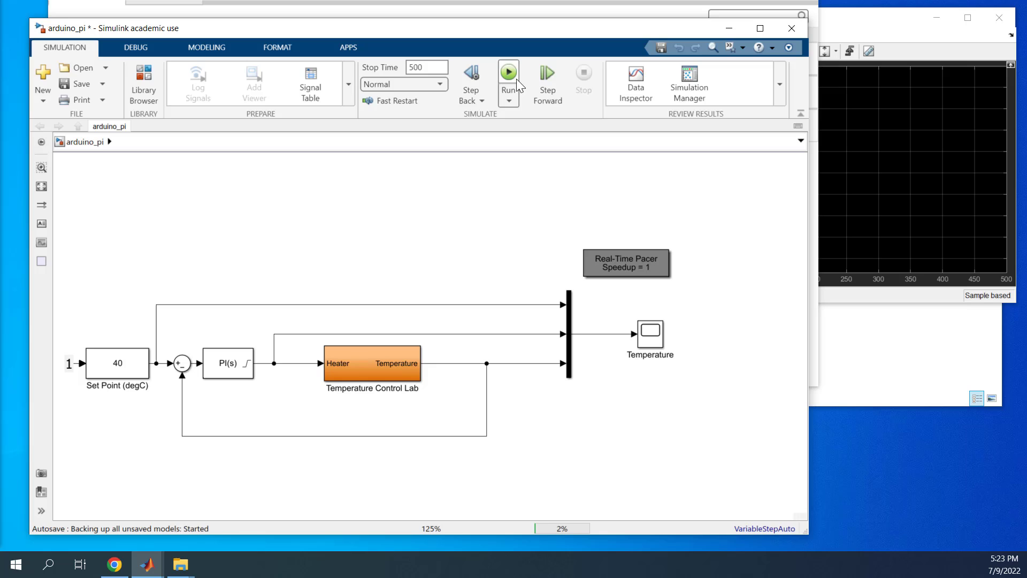
Open the Upgrade Advisor from the compilation notice in the arduino_pi model.
left_click(155, 569)
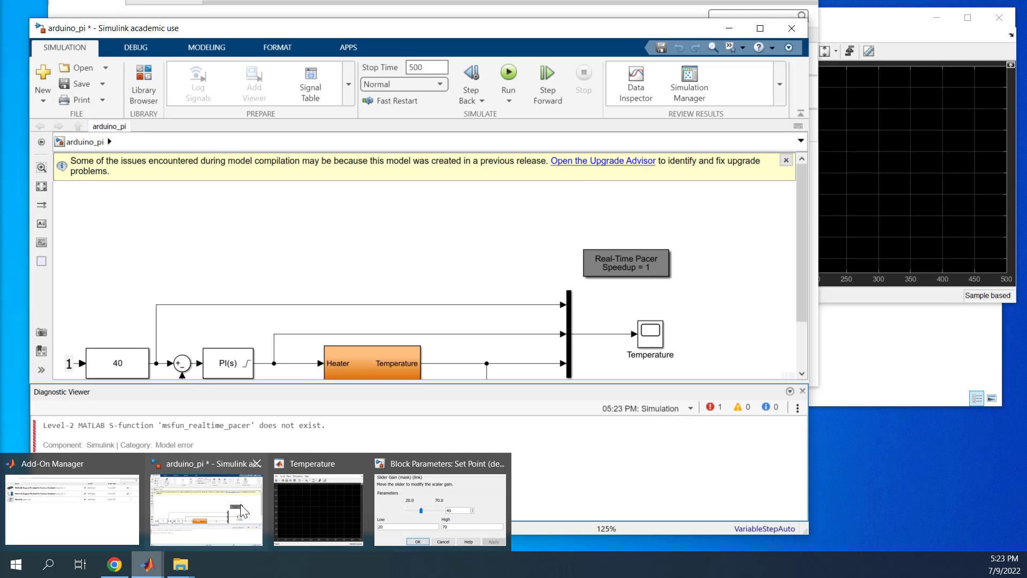
left_click(404, 165)
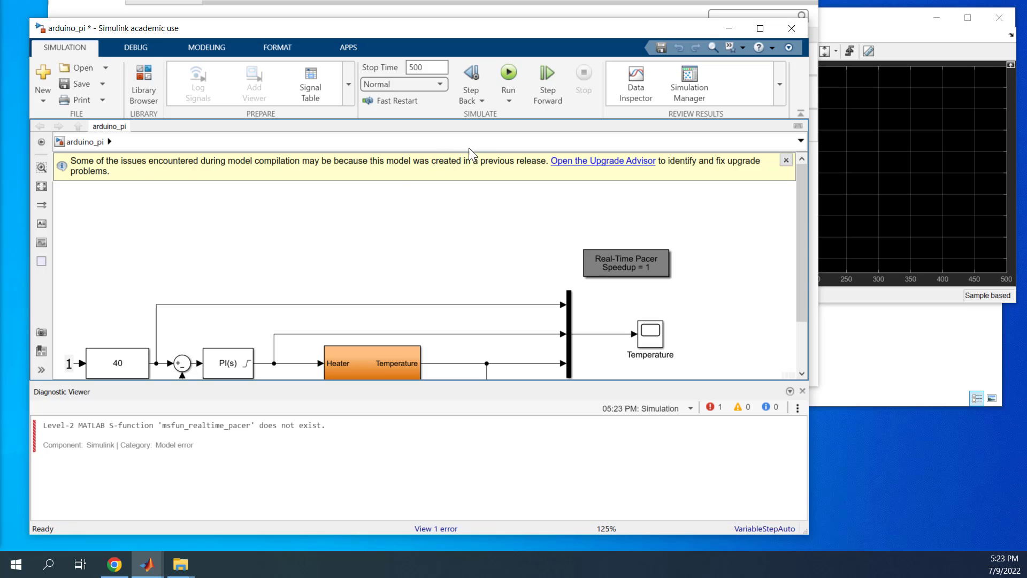
left_click(618, 162)
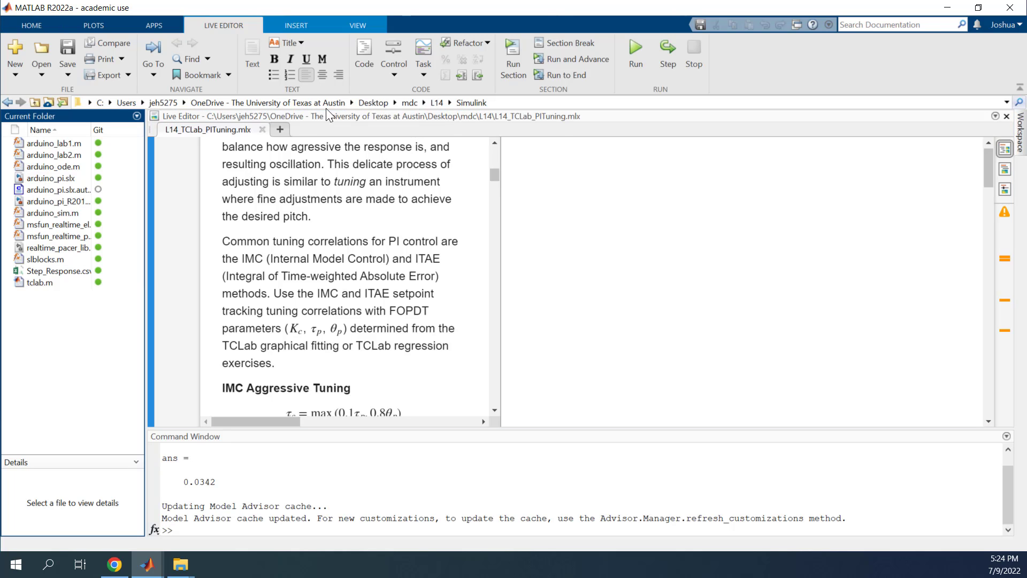
Return to the arduino_pi model and run its simulation again.
mouse_move(147, 565)
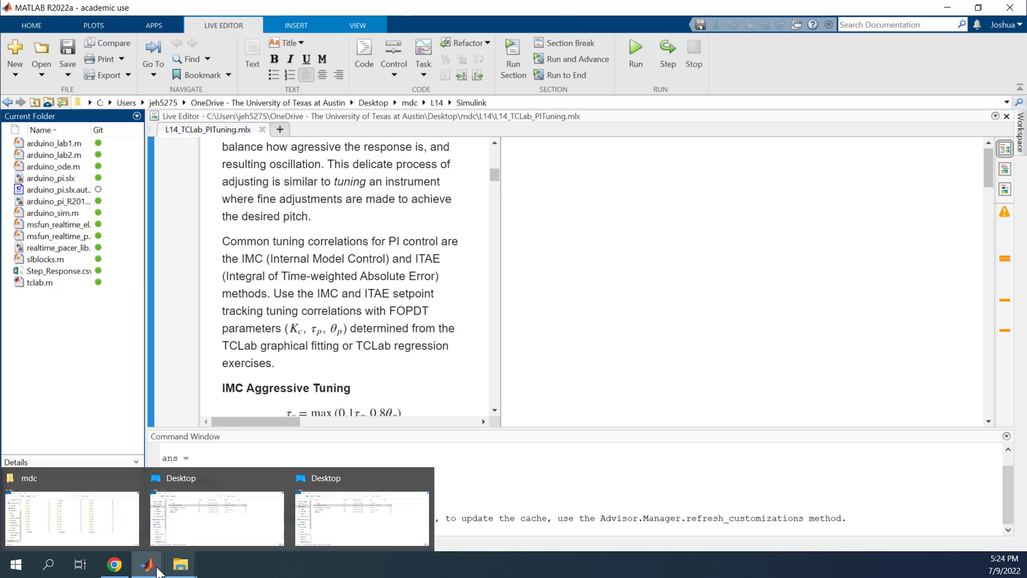
left_click(364, 503)
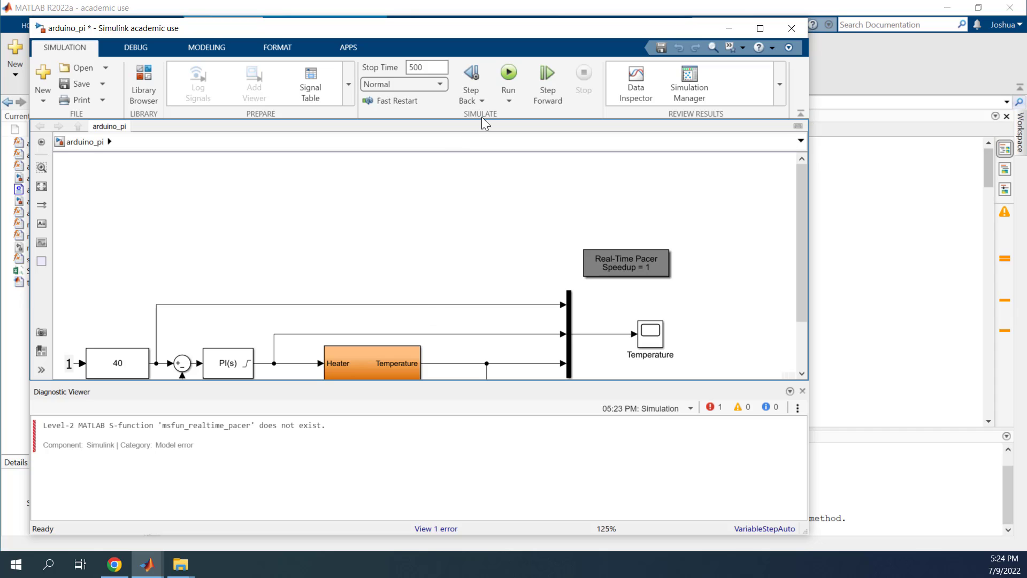
left_click(508, 72)
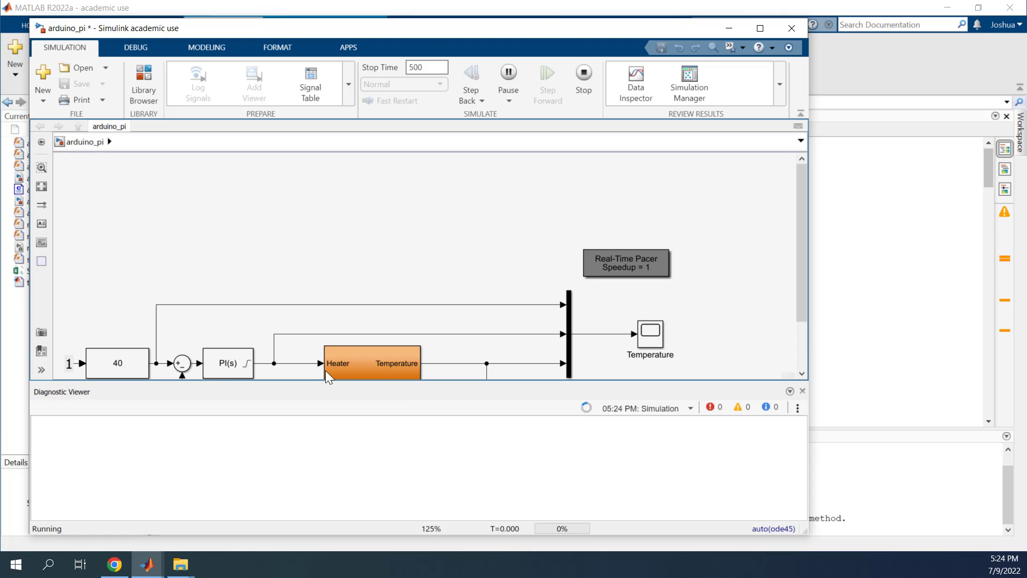
Bring the Temperature scope to the front to watch the running simulation.
left_click(19, 340)
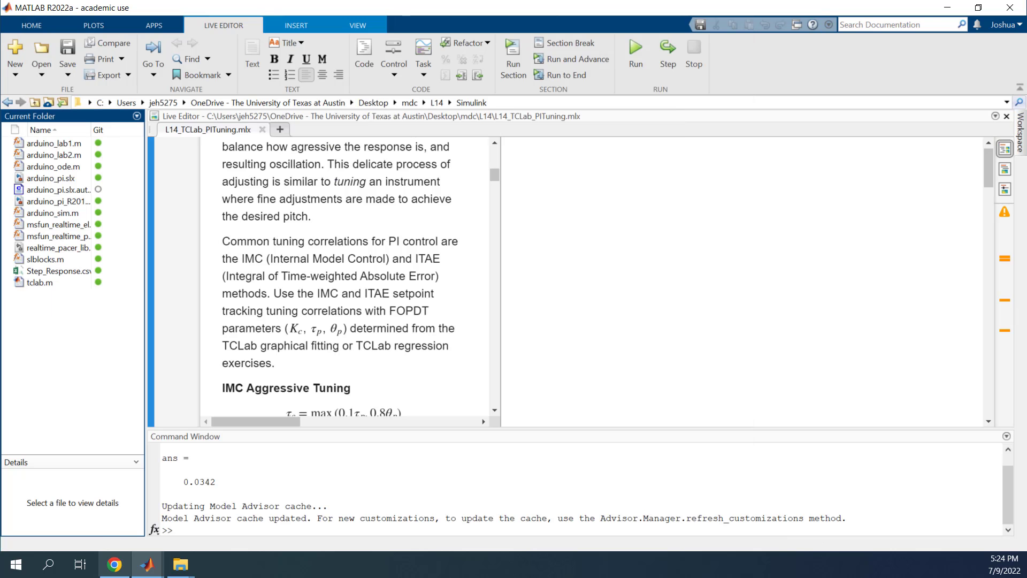
mouse_move(154, 576)
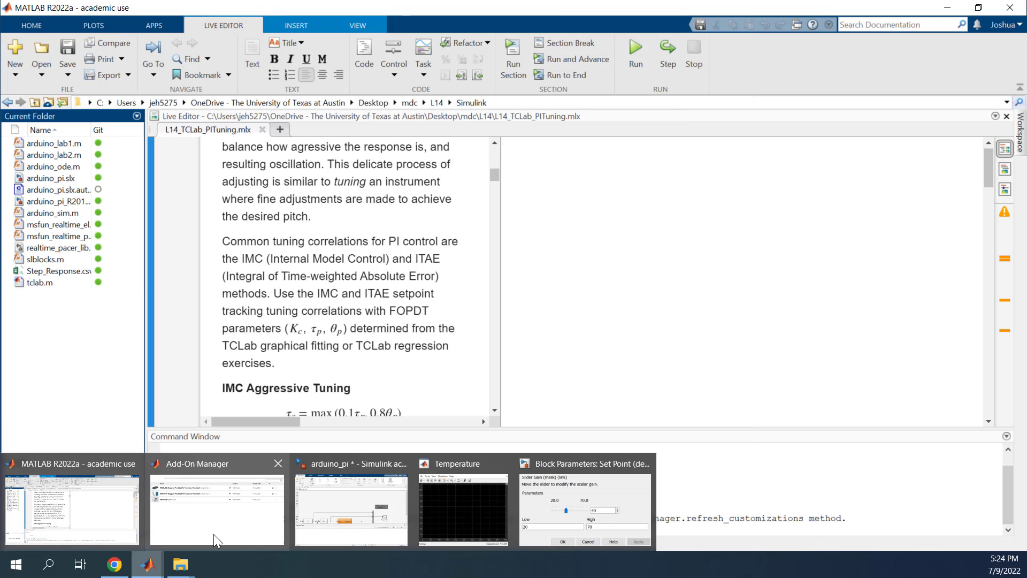
left_click(458, 517)
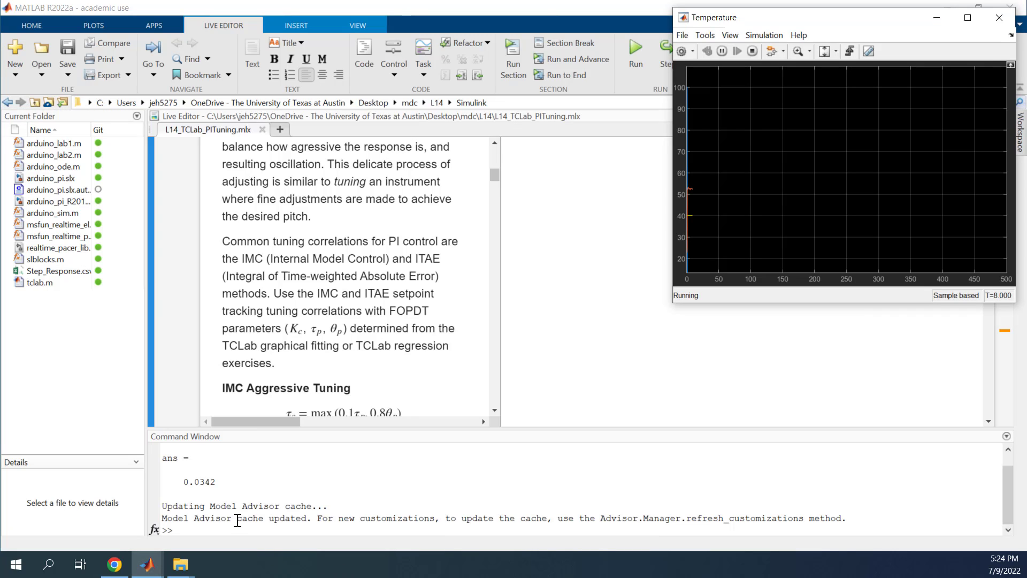
Return to the arduino_pi model and examine the Arduino connection properties in the Diagnostic Viewer.
mouse_move(155, 566)
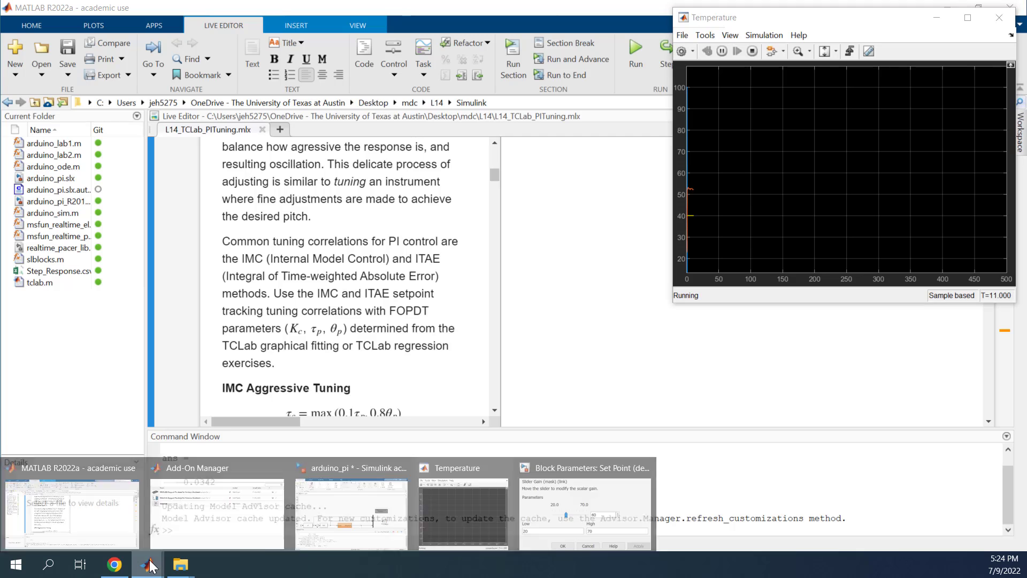
left_click(293, 520)
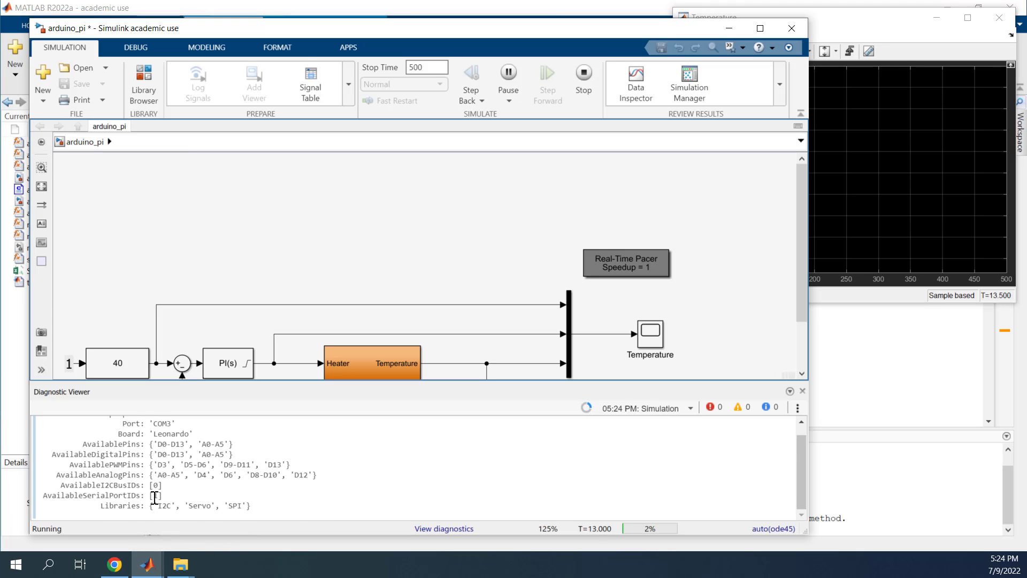
scroll(154, 497, "up", 1)
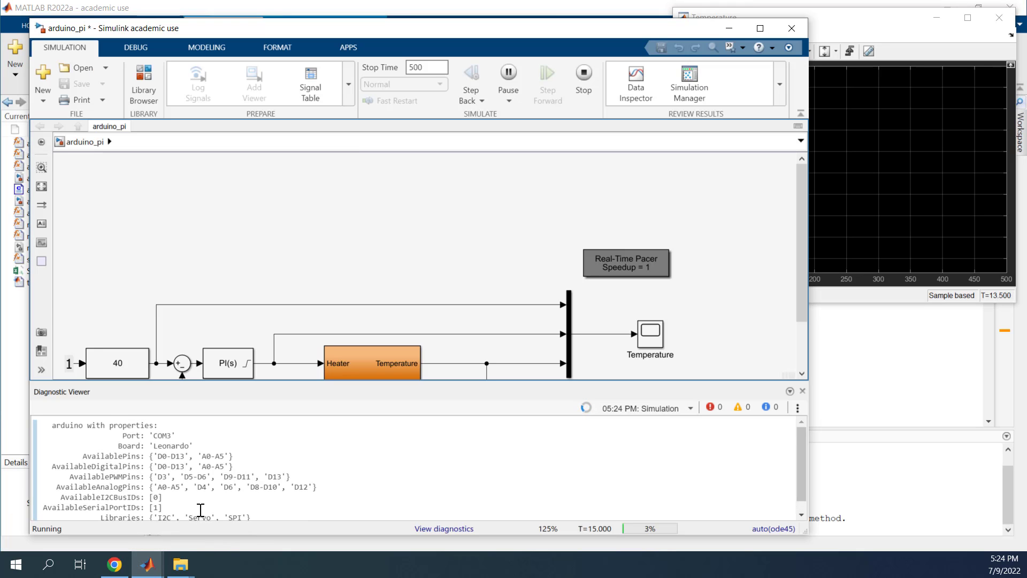
scroll(203, 507, "down", 1)
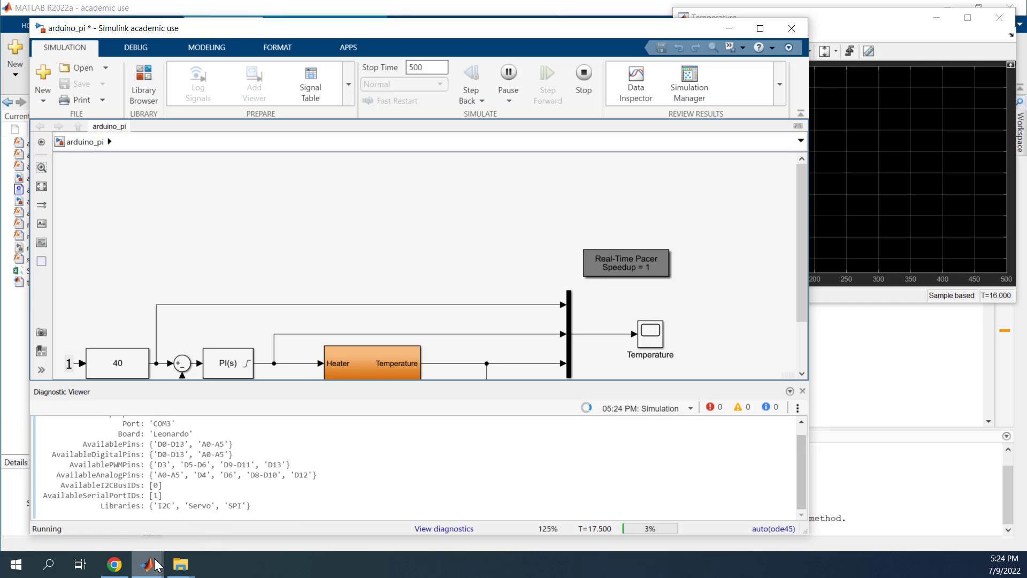
Raise the Set Point (degC) slider to 52 during the simulation and enlarge the Temperature scope window.
mouse_move(147, 565)
left_click(552, 516)
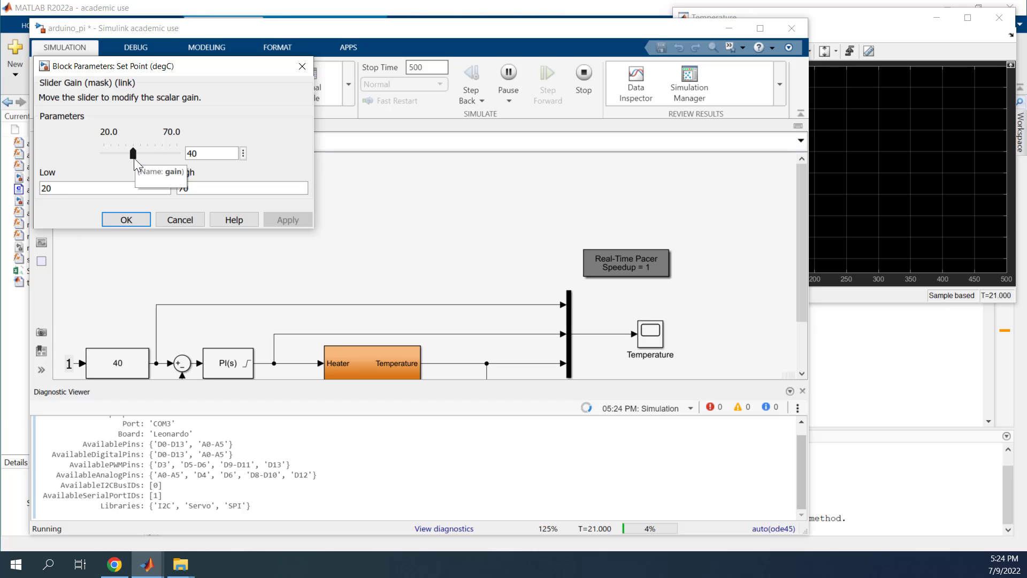
left_click_drag(134, 159, 151, 158)
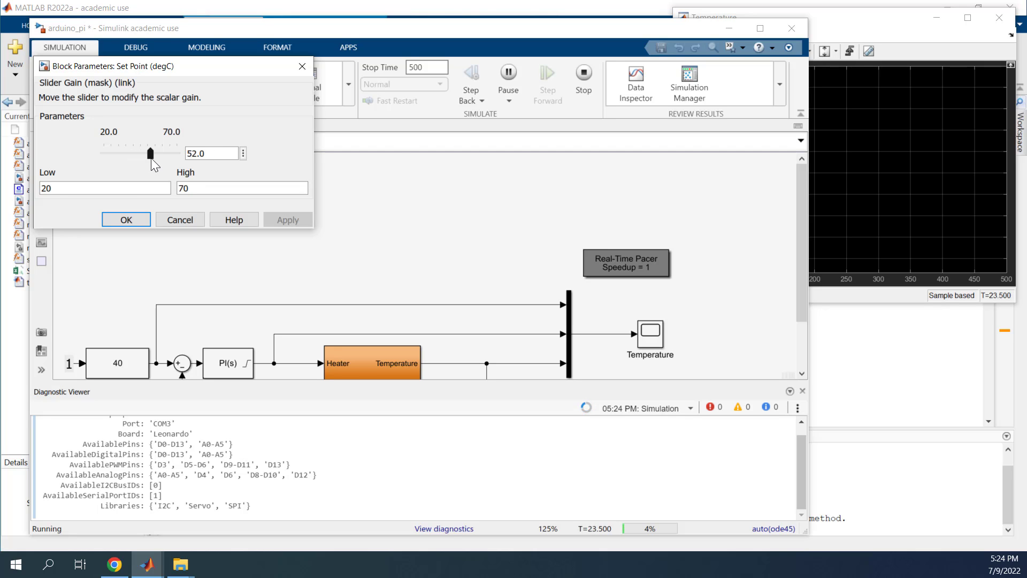
left_click(882, 31)
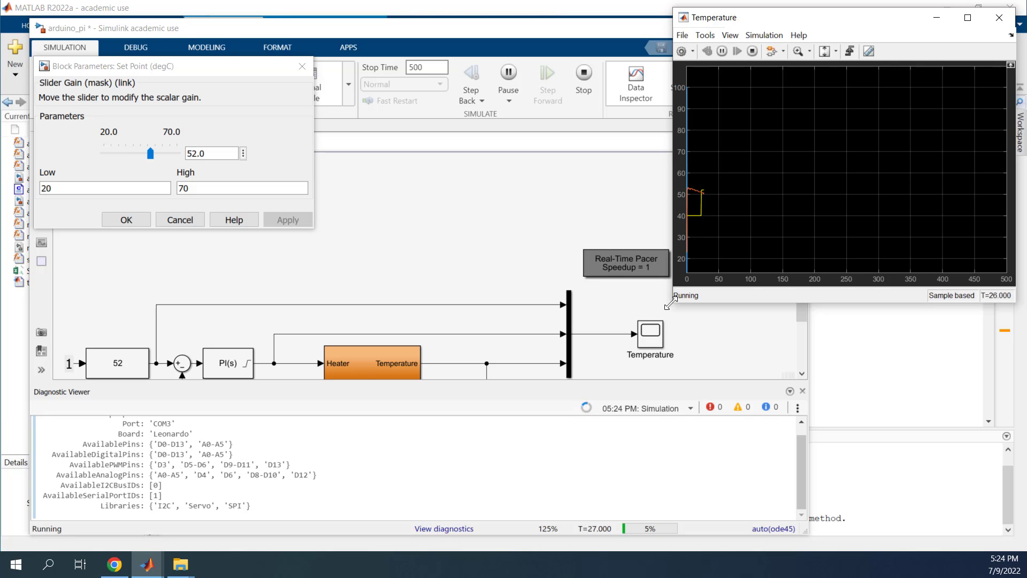
left_click_drag(676, 297, 162, 525)
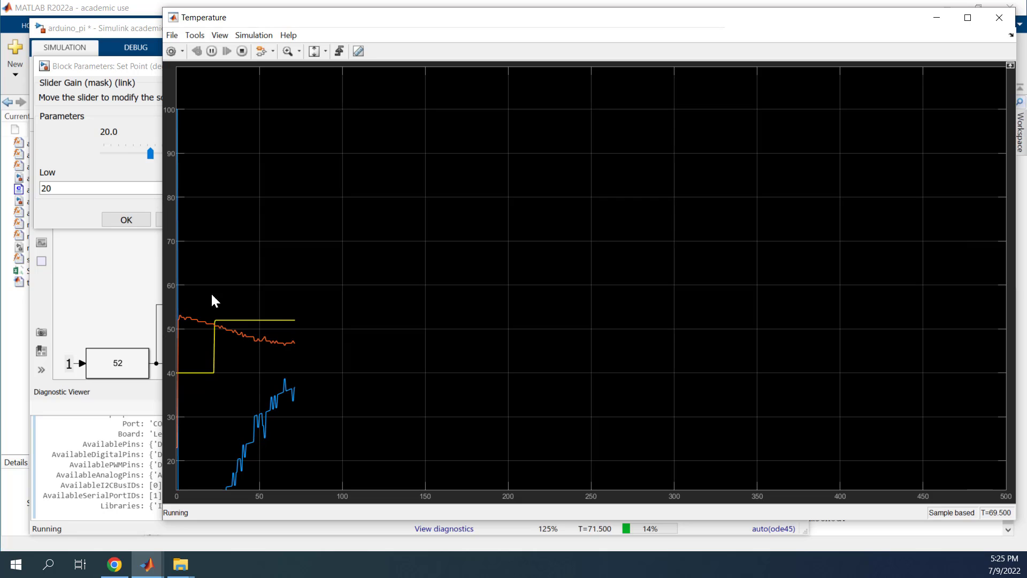
Set the Set Point (degC) block's value to 60 while the simulation is running.
left_click(131, 123)
left_click_drag(187, 153, 207, 154)
type("6")
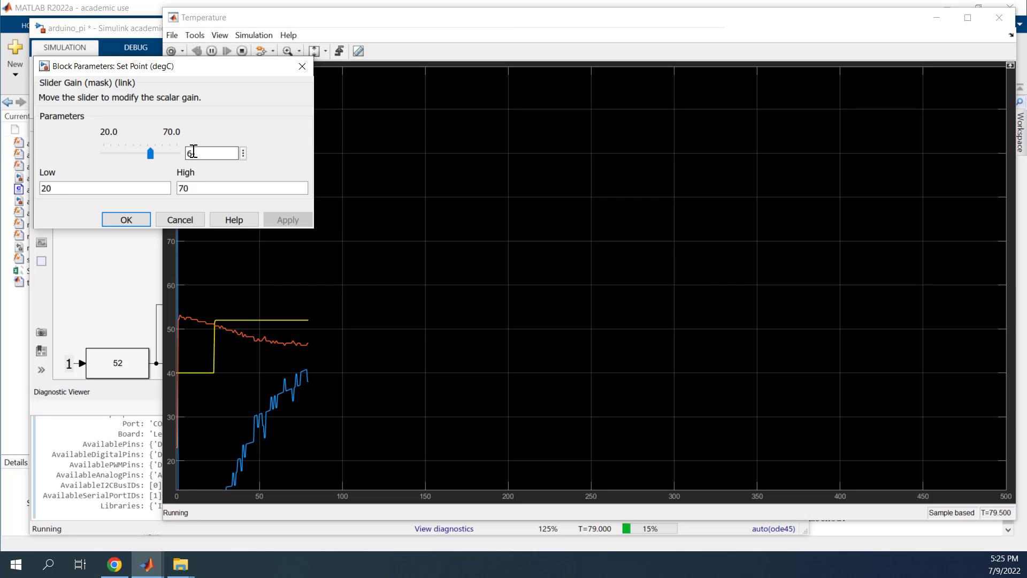
type("0")
key("Return")
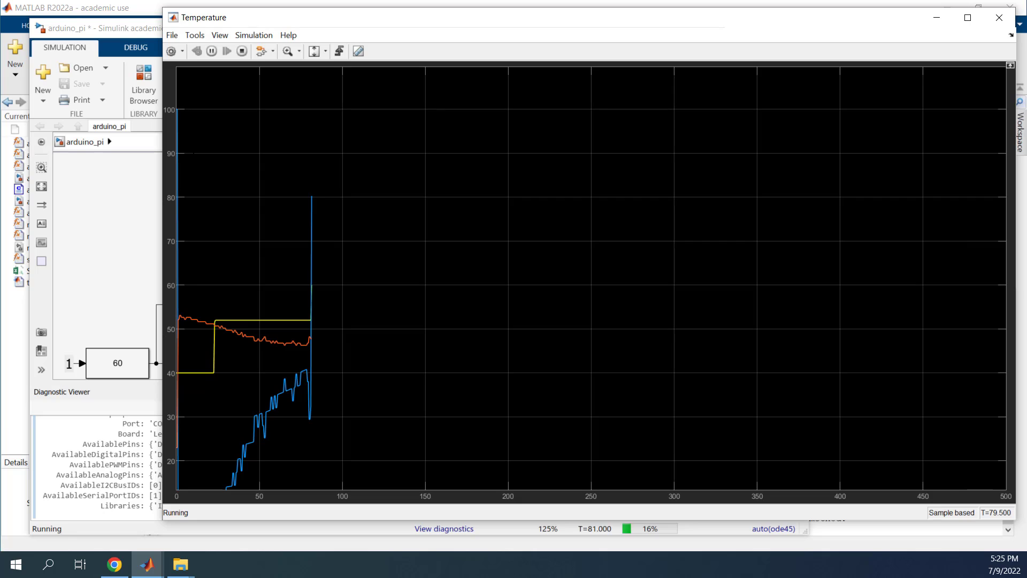